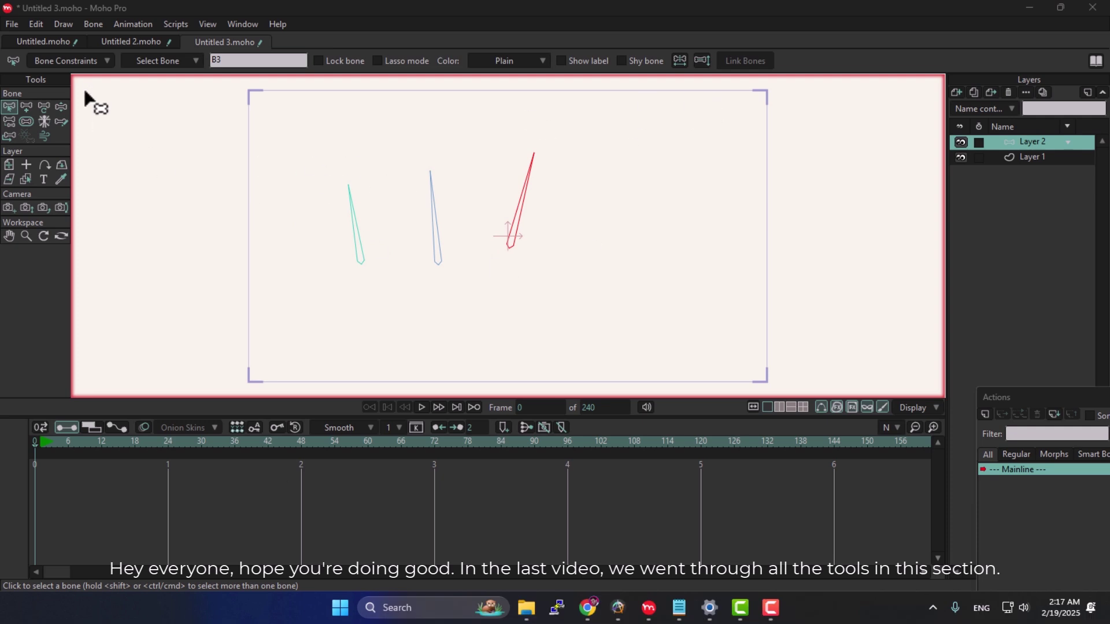
# Step: Choose bone B2 from the bone name list, after briefly choosing B3
pyautogui.click(70, 61)
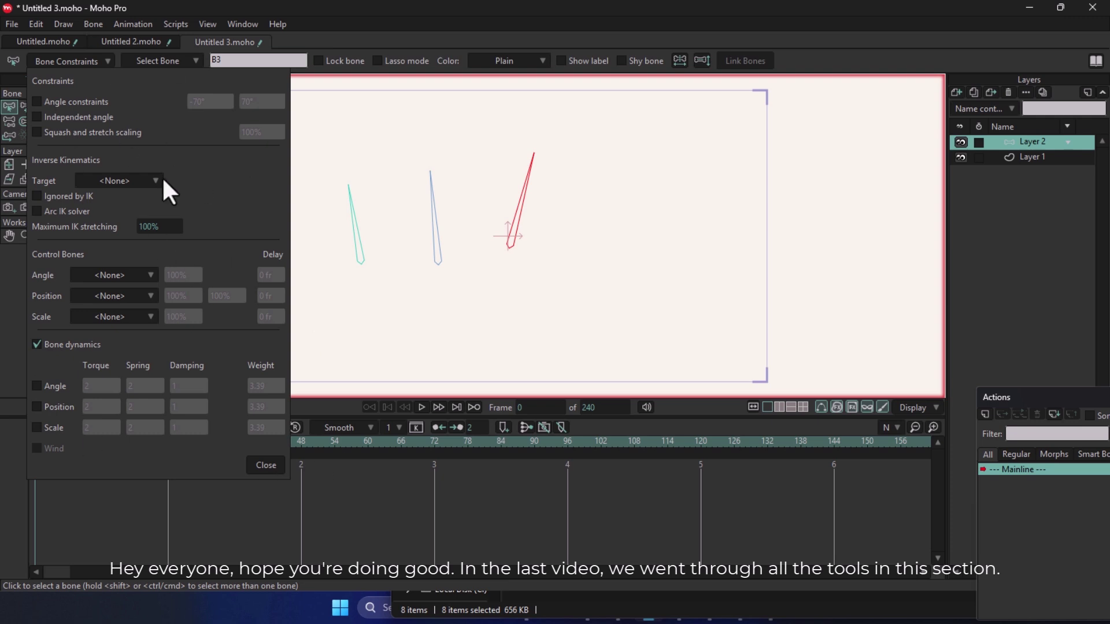
pyautogui.click(66, 63)
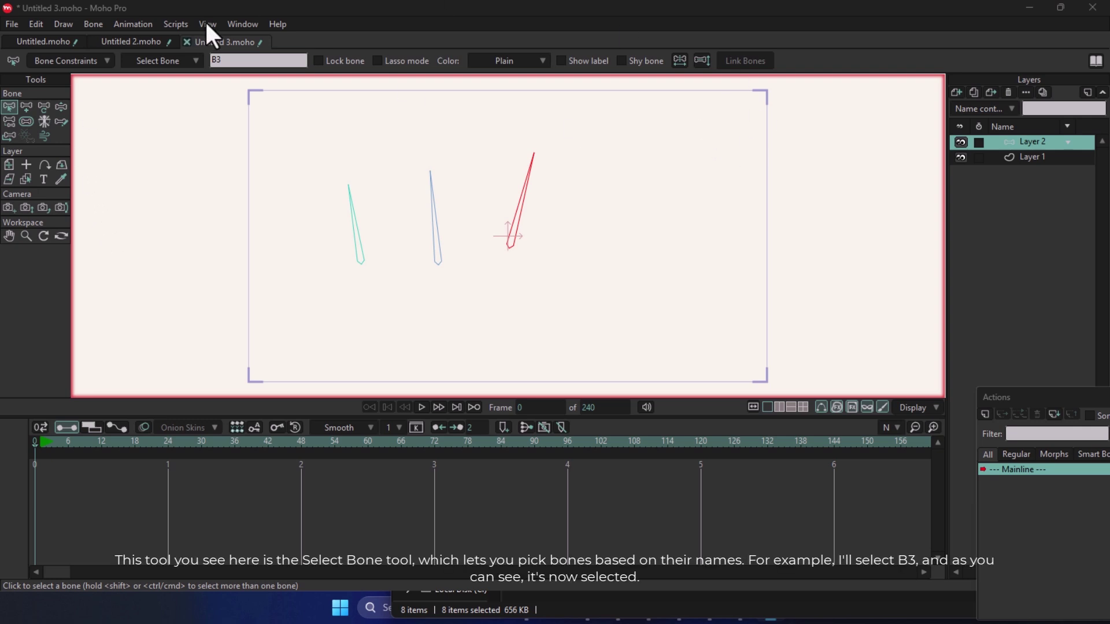
pyautogui.click(151, 64)
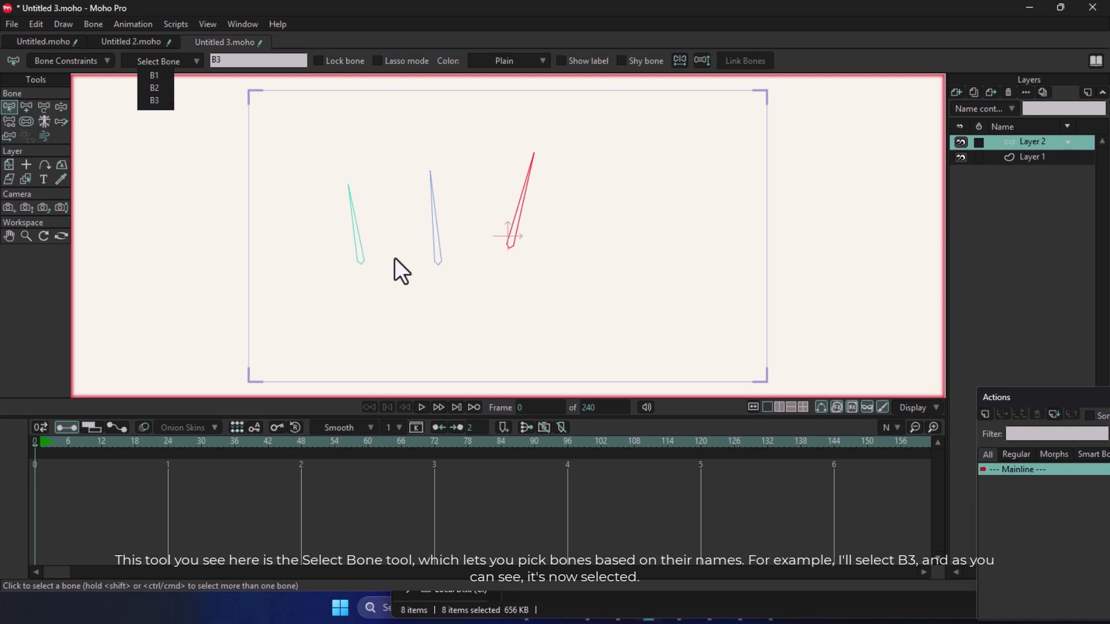
pyautogui.click(154, 88)
pyautogui.click(151, 100)
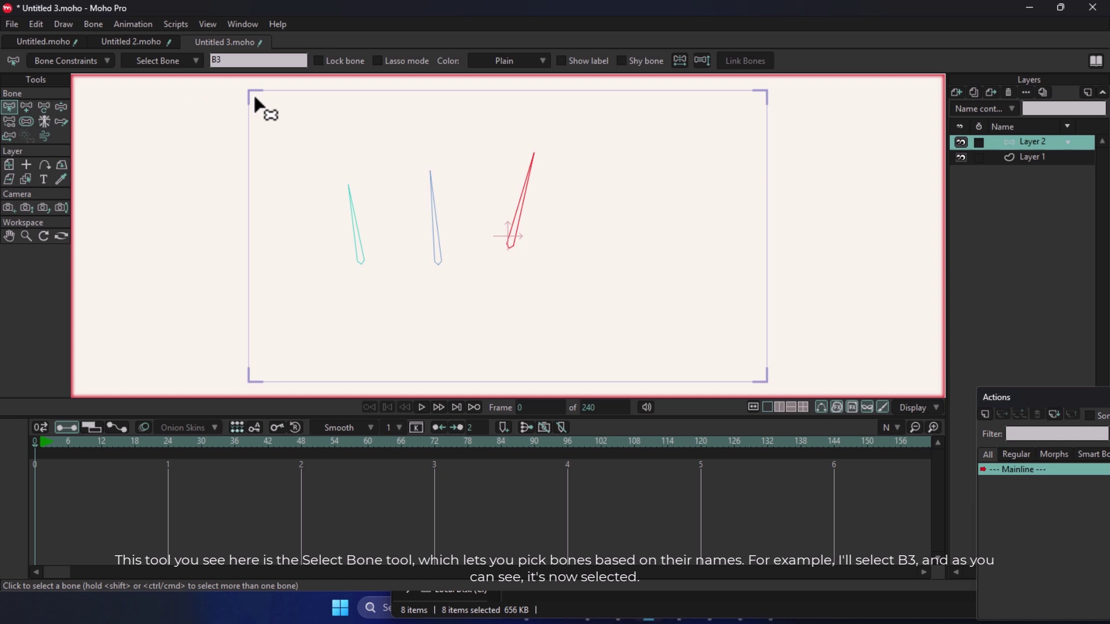
pyautogui.click(151, 60)
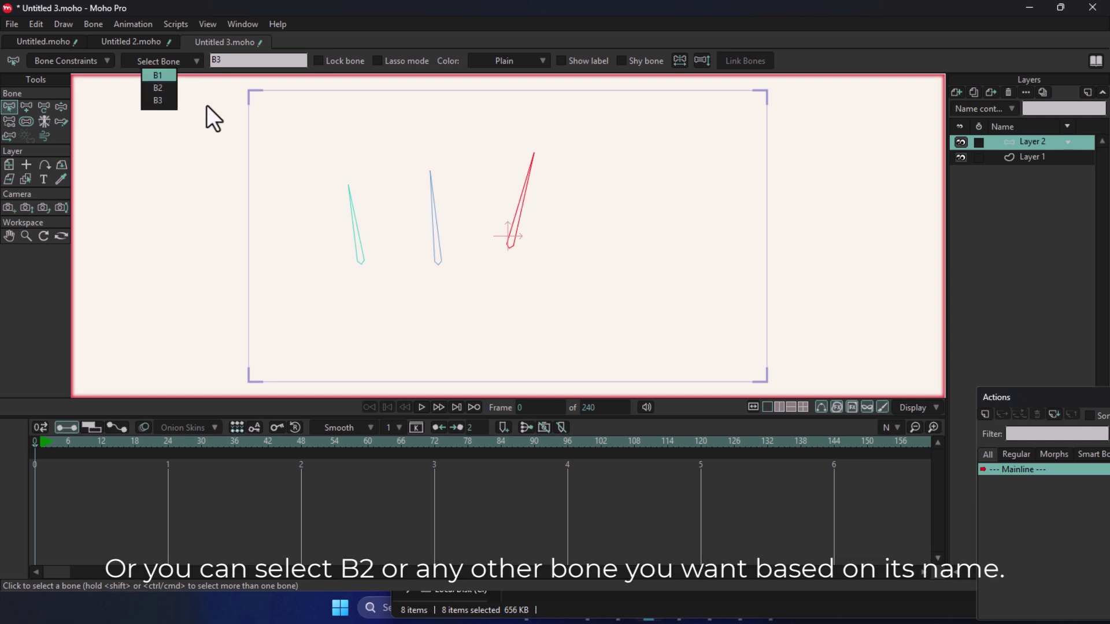
pyautogui.click(155, 89)
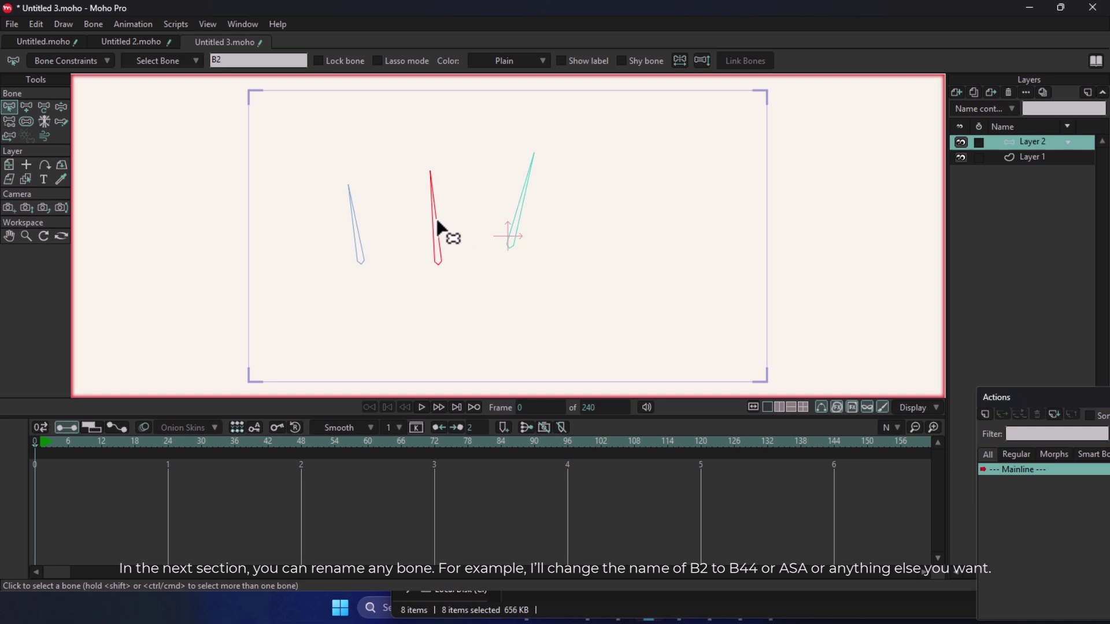
# Step: Rename the middle bone from B2 to 'asa'
pyautogui.doubleClick(215, 59)
pyautogui.press('BackSpace')
pyautogui.press('BackSpace')
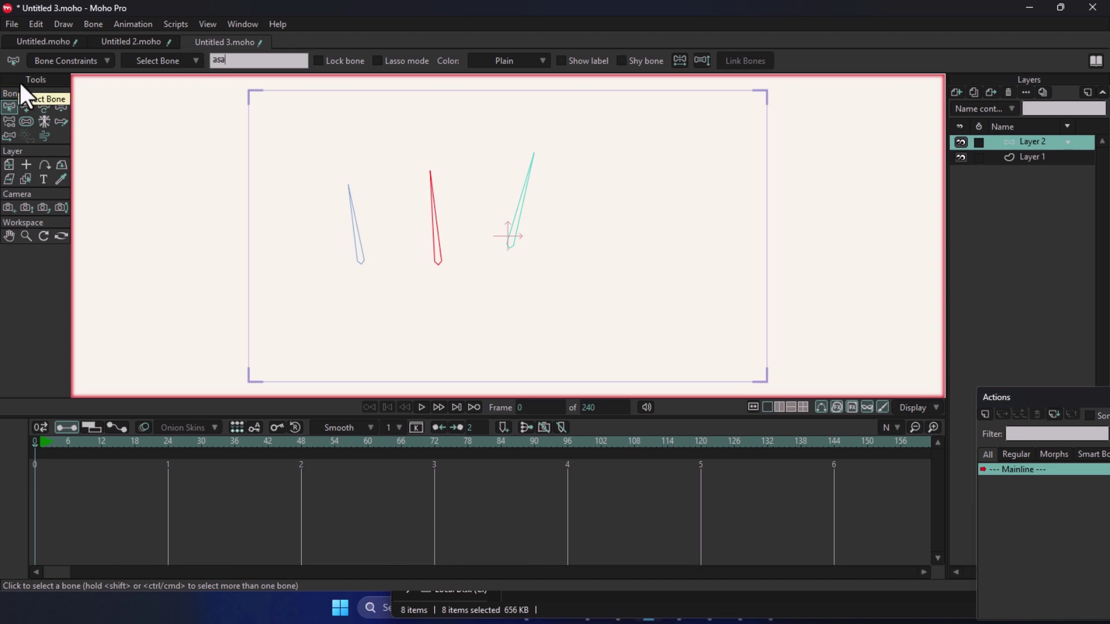
pyautogui.click(443, 232)
pyautogui.click(435, 228)
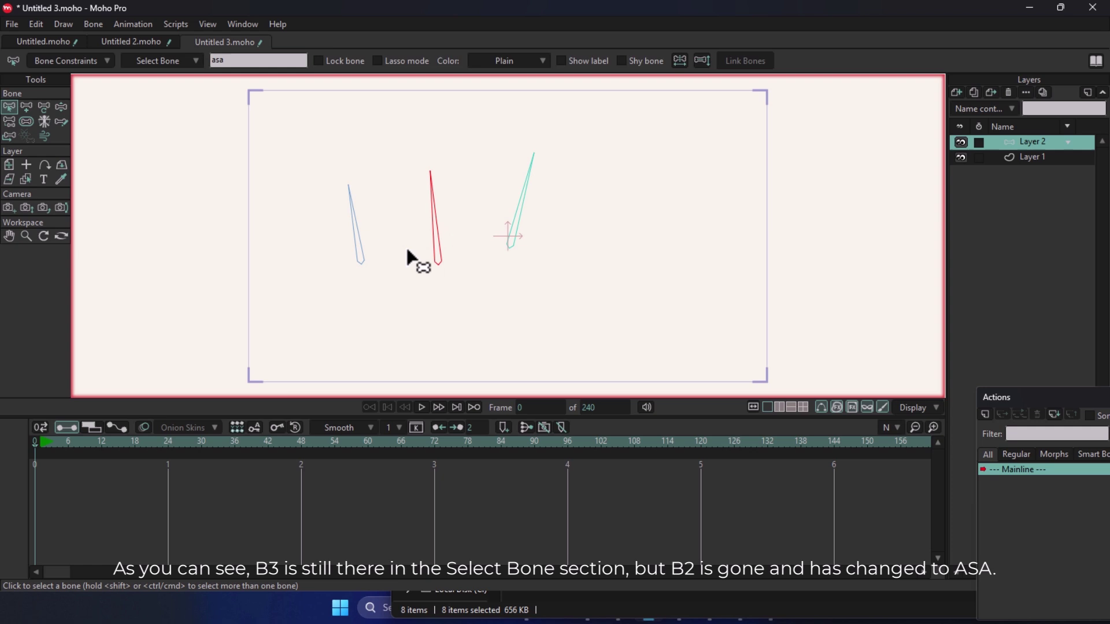
# Step: Select bone B3 from the bone name list
pyautogui.click(195, 61)
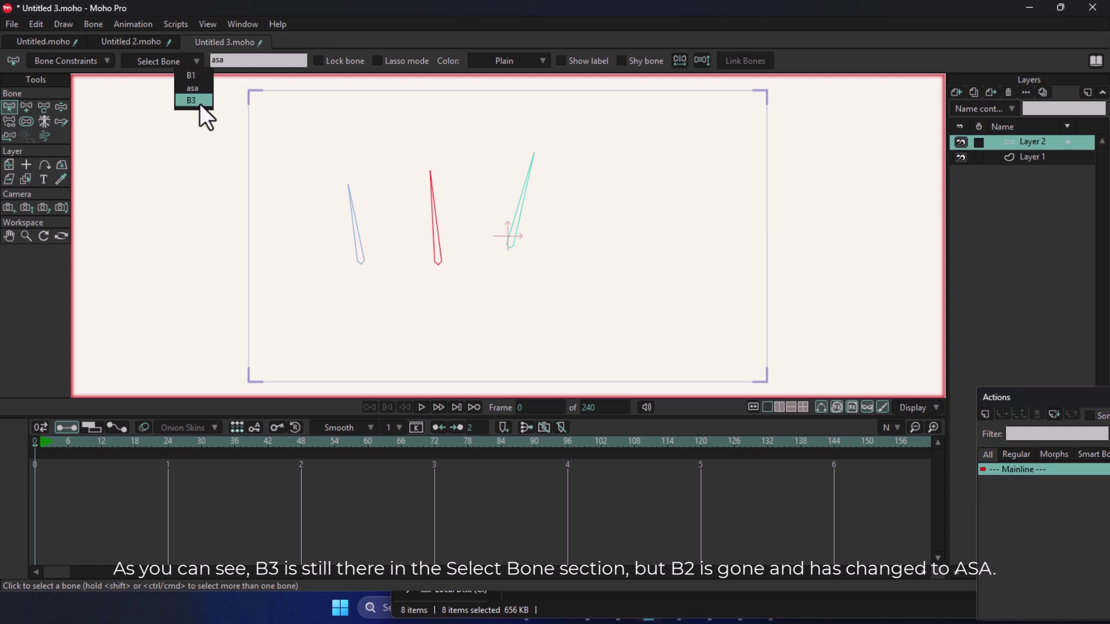
pyautogui.click(200, 103)
pyautogui.click(165, 61)
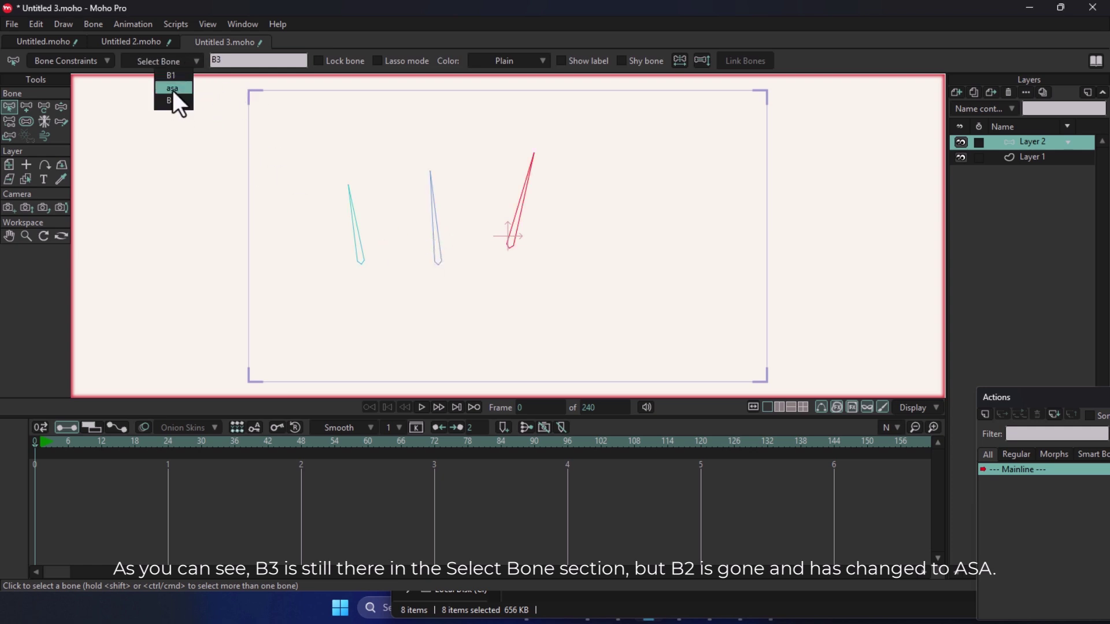
pyautogui.click(173, 62)
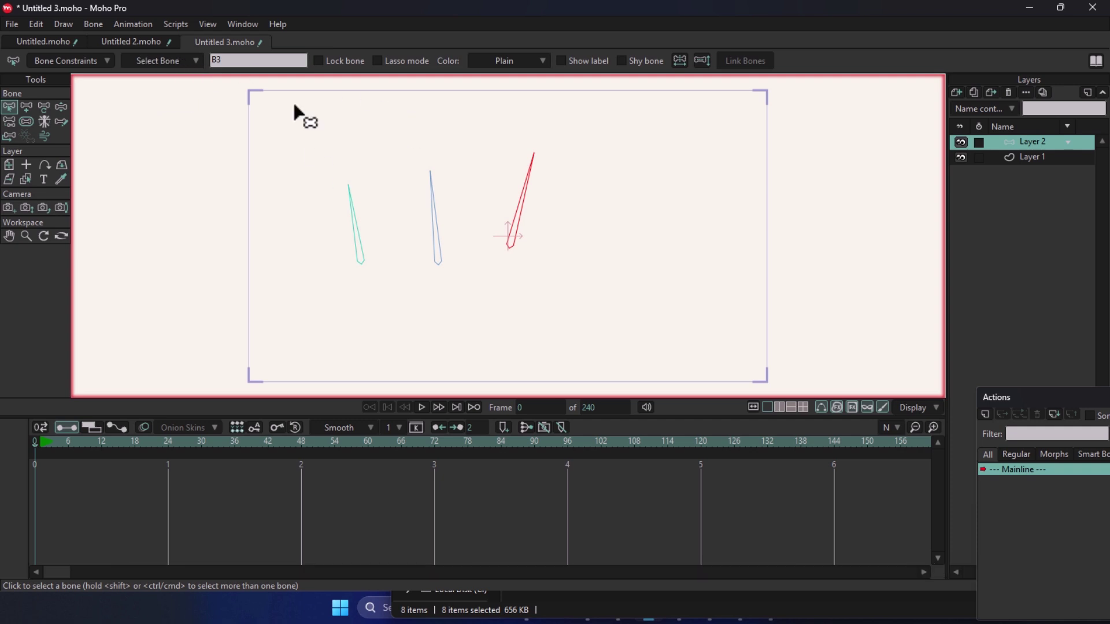
# Step: Draw a chain of three horizontal bones across the bottom of the canvas
pyautogui.moveTo(317, 256); pyautogui.dragTo(281, 228)
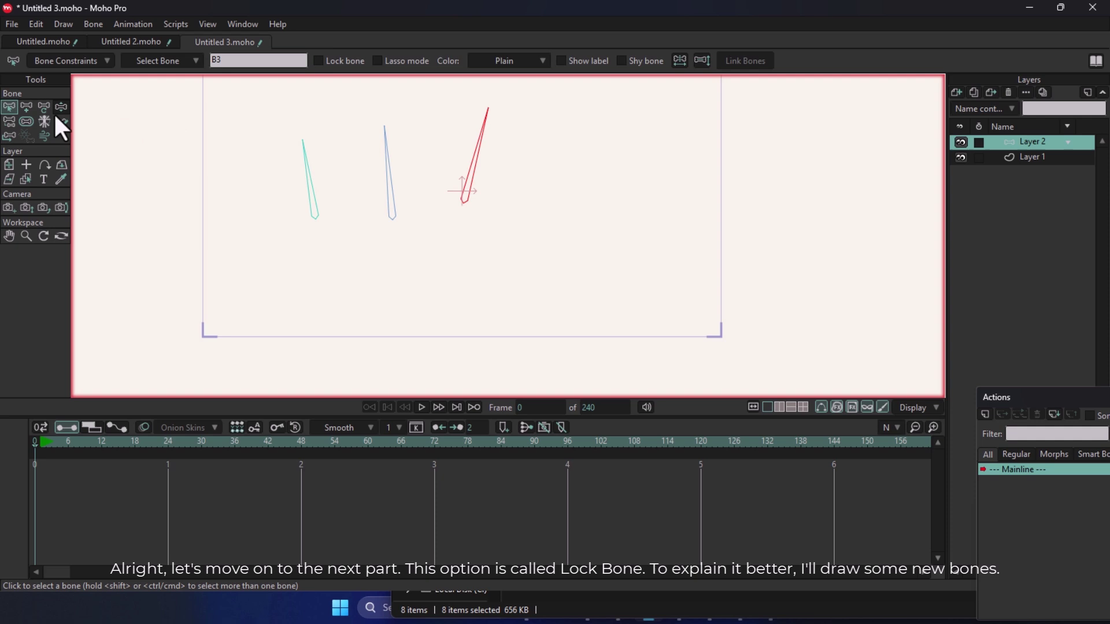
pyautogui.click(26, 107)
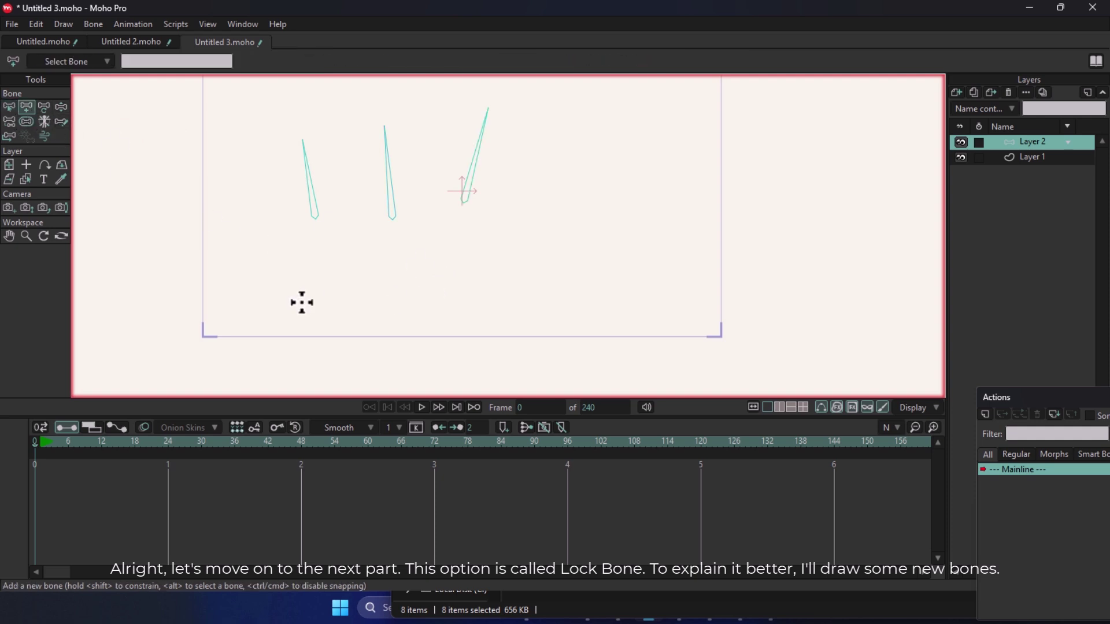
pyautogui.moveTo(260, 288); pyautogui.dragTo(526, 288)
pyautogui.moveTo(526, 288); pyautogui.dragTo(642, 288)
pyautogui.click(9, 107)
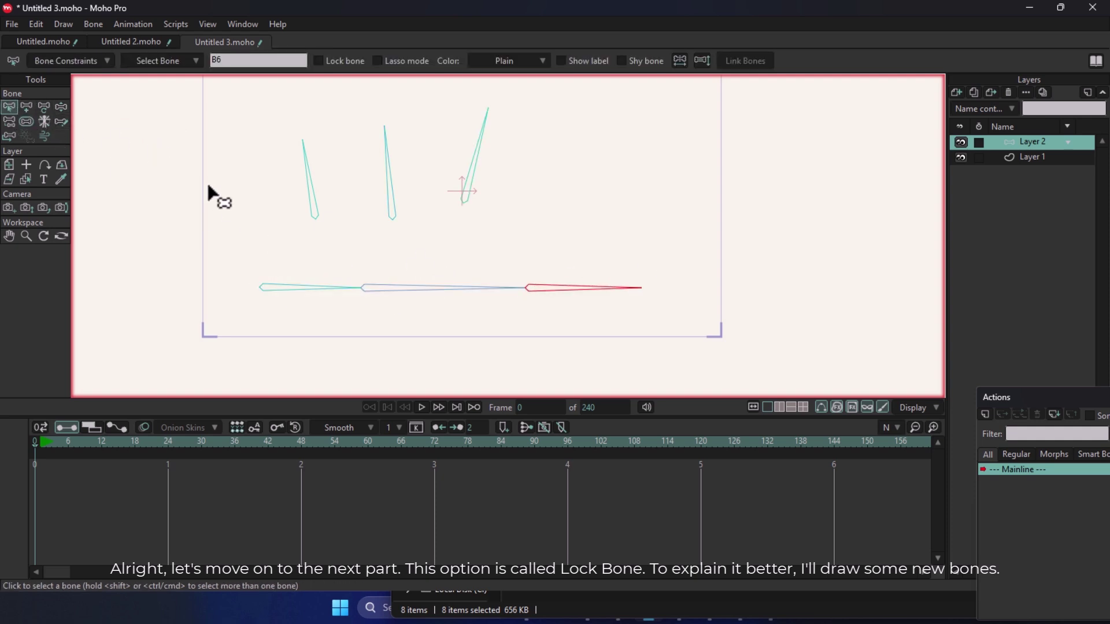
# Step: Lock the chain's middle bone B5 and test moving it at frame 4
pyautogui.click(403, 289)
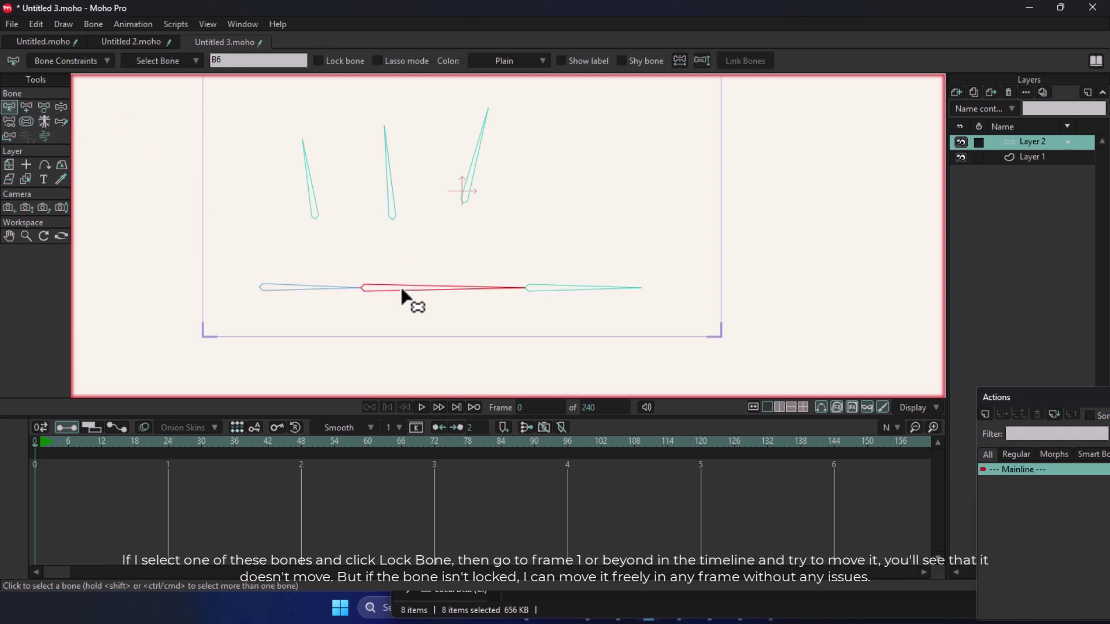
pyautogui.click(318, 61)
pyautogui.click(61, 107)
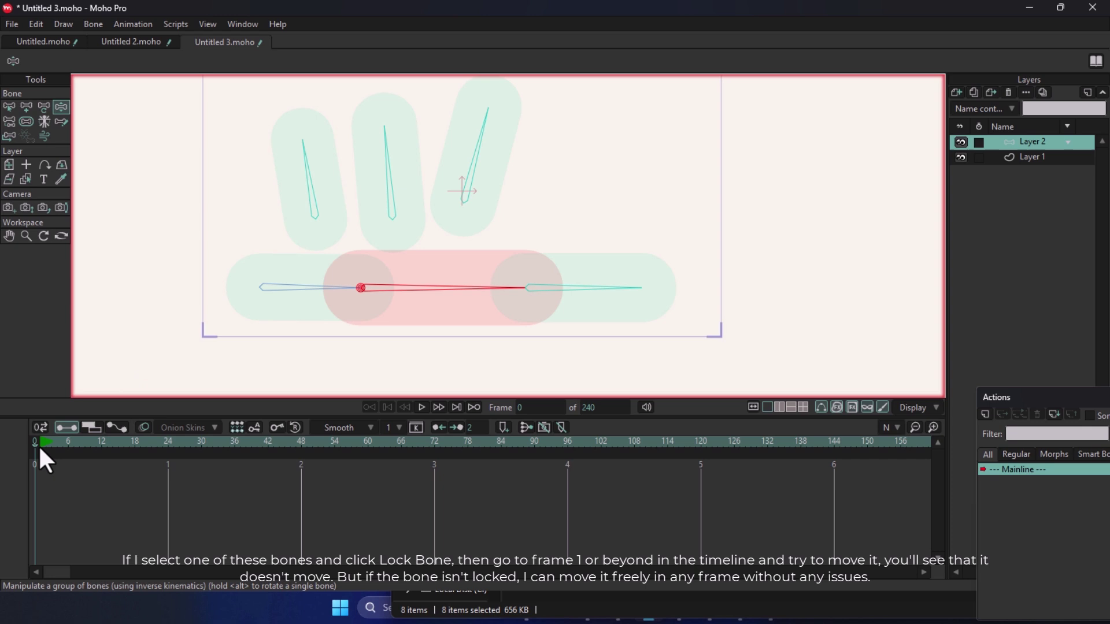
pyautogui.moveTo(38, 441)
pyautogui.mouseDown()
pyautogui.moveTo(68, 444)
pyautogui.moveTo(57, 442)
pyautogui.mouseUp()
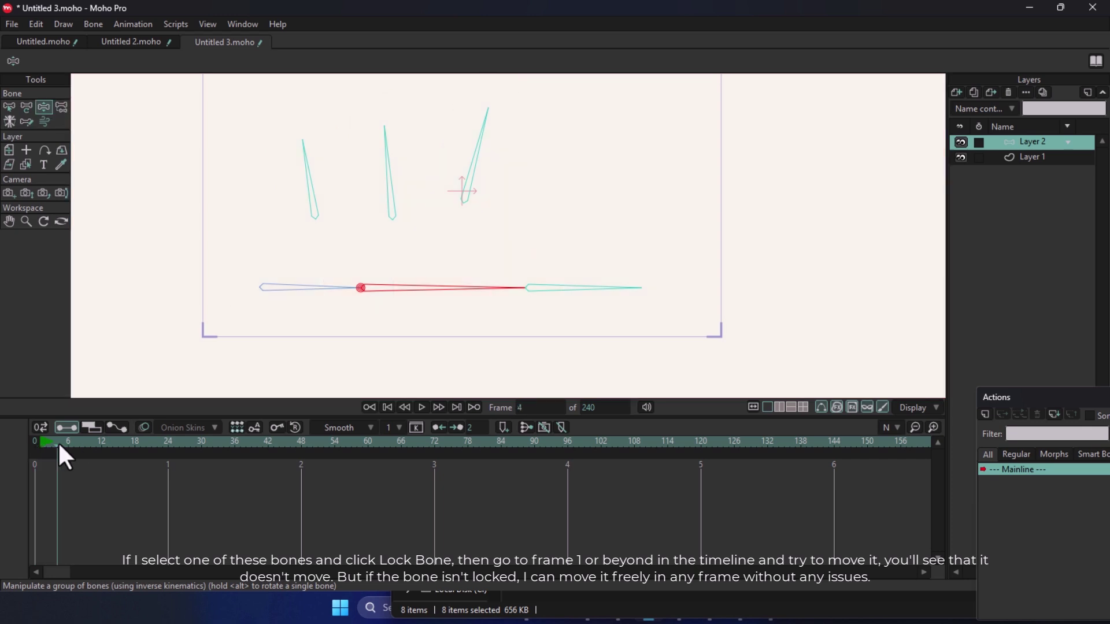
pyautogui.click(439, 281)
# Step: Delete the keyframes at frames 0 and 4, then test rotating the chain at frame 7
pyautogui.moveTo(76, 475); pyautogui.dragTo(23, 517)
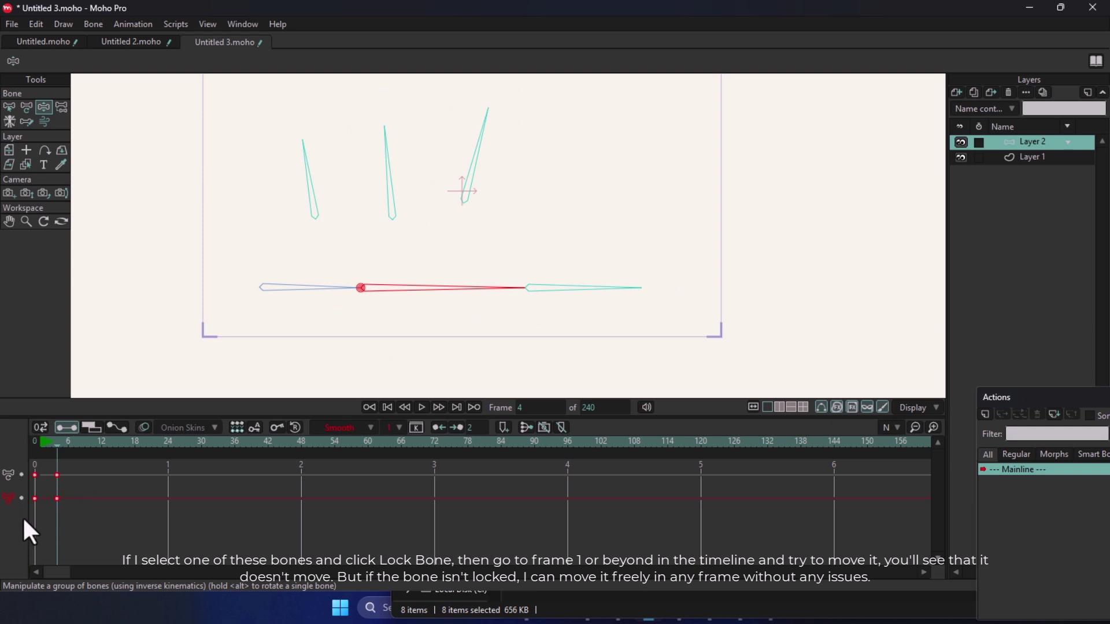
pyautogui.press('Delete')
pyautogui.click(34, 450)
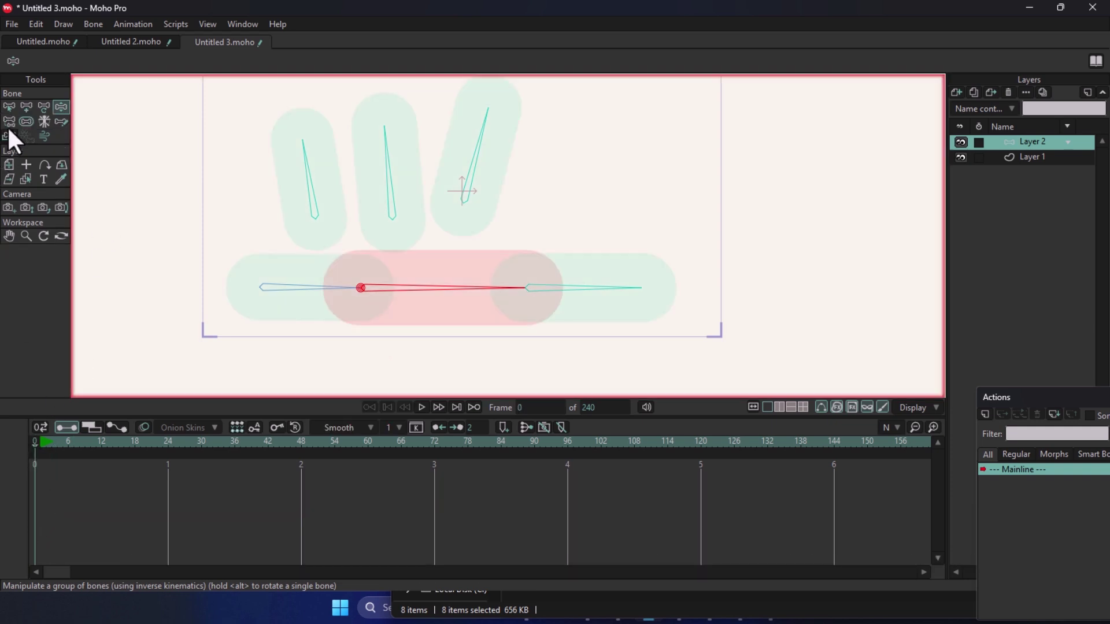
pyautogui.click(9, 106)
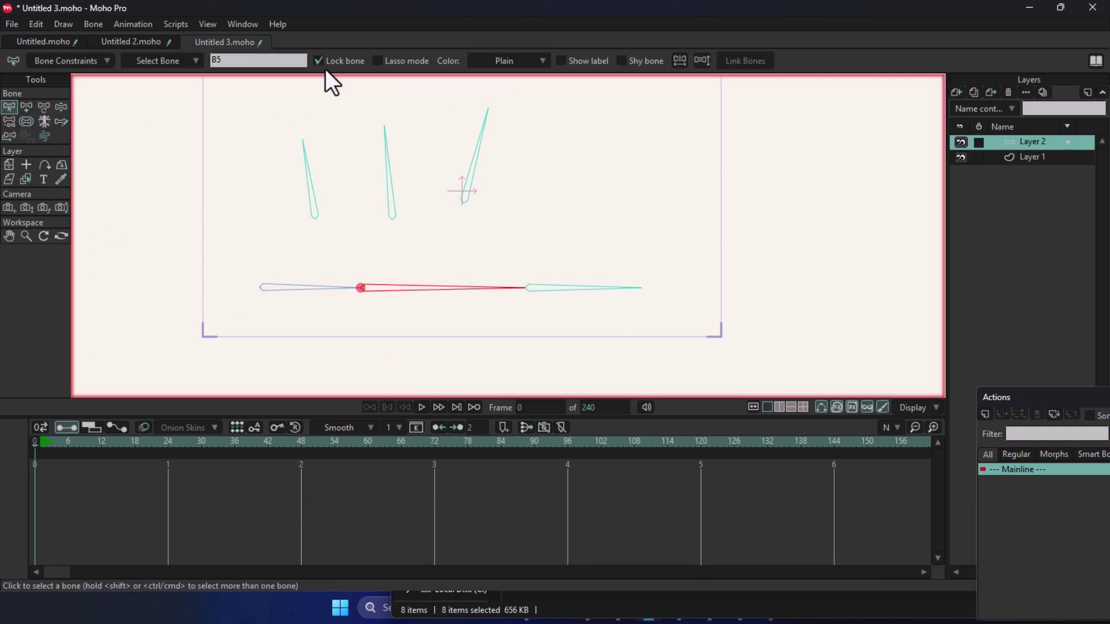
pyautogui.click(73, 452)
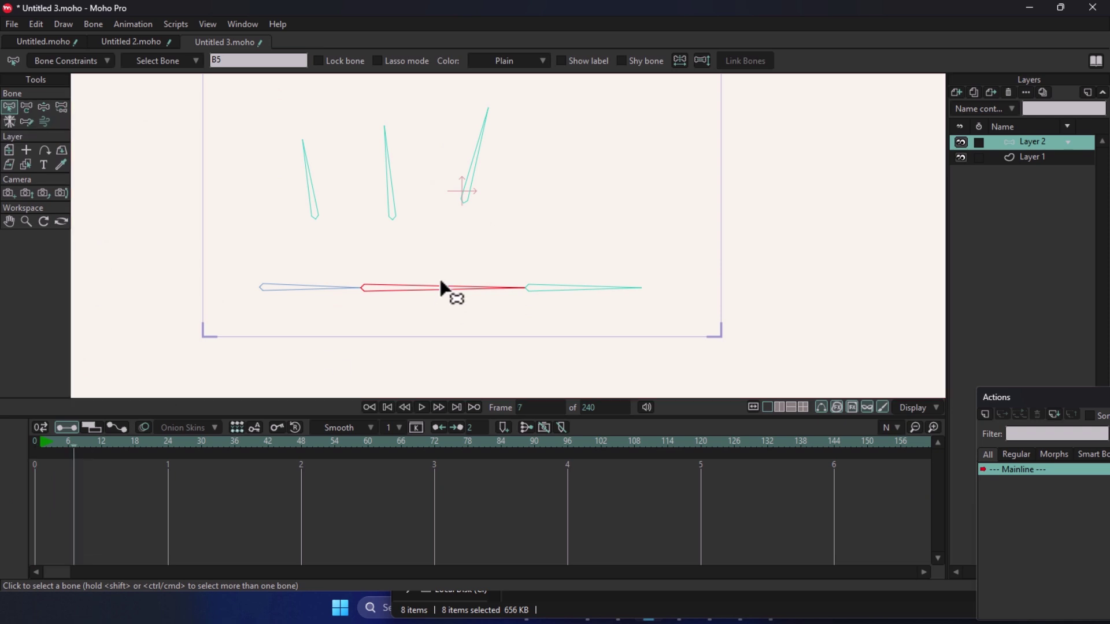
pyautogui.click(44, 106)
pyautogui.moveTo(395, 268); pyautogui.dragTo(451, 277)
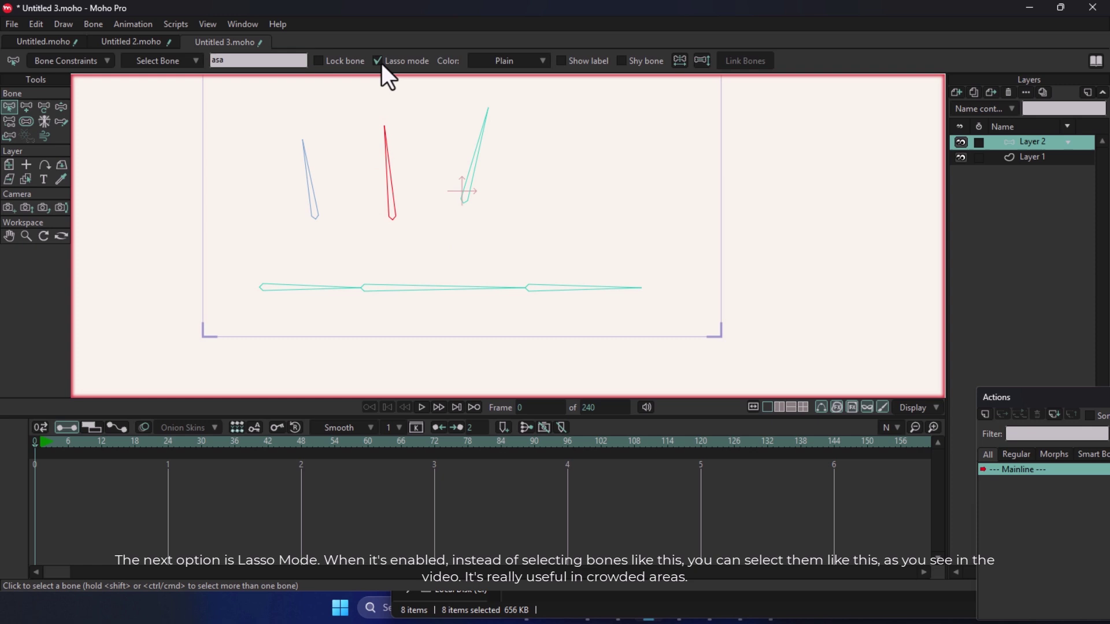
# Step: Select bones by drawing freehand loops around the upright bones and the chain
pyautogui.moveTo(552, 100); pyautogui.dragTo(248, 355)
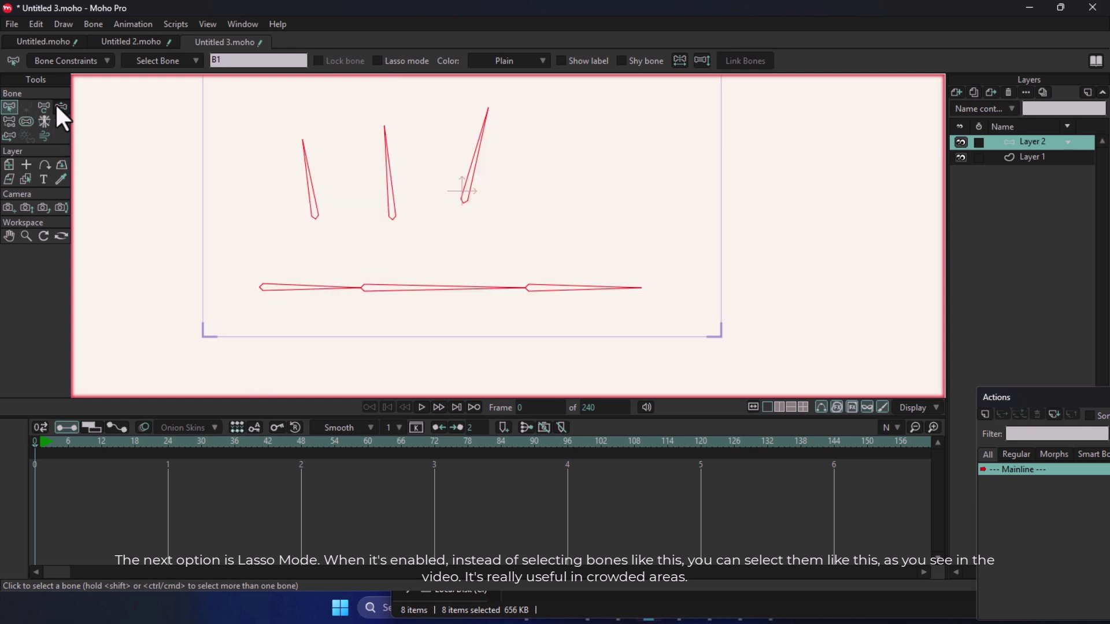
pyautogui.moveTo(556, 153)
pyautogui.mouseDown()
pyautogui.moveTo(527, 232)
pyautogui.moveTo(387, 227)
pyautogui.moveTo(362, 160)
pyautogui.moveTo(420, 77)
pyautogui.moveTo(530, 96)
pyautogui.moveTo(559, 167)
pyautogui.mouseUp()
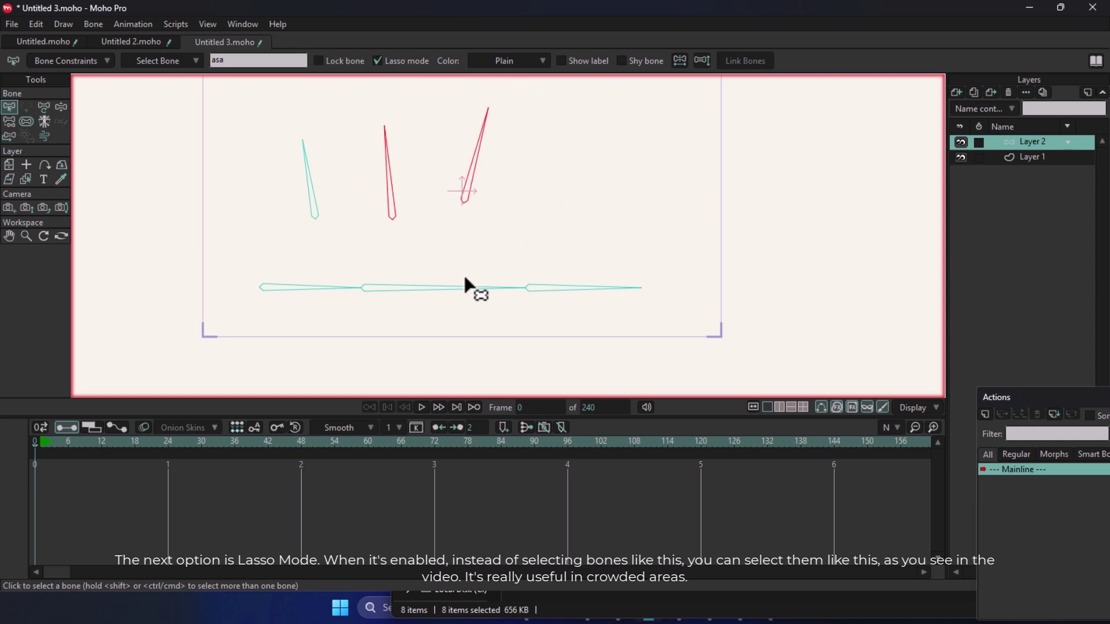
pyautogui.moveTo(684, 259)
pyautogui.mouseDown()
pyautogui.moveTo(312, 249)
pyautogui.moveTo(261, 193)
pyautogui.moveTo(340, 110)
pyautogui.moveTo(427, 191)
pyautogui.mouseUp()
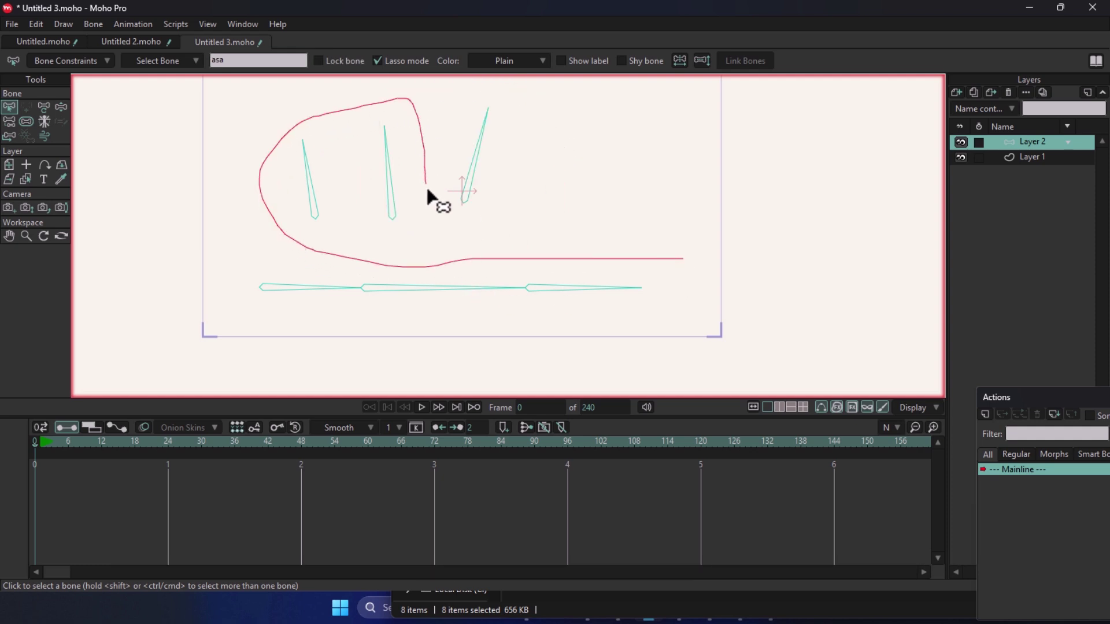
pyautogui.moveTo(461, 270); pyautogui.dragTo(463, 269)
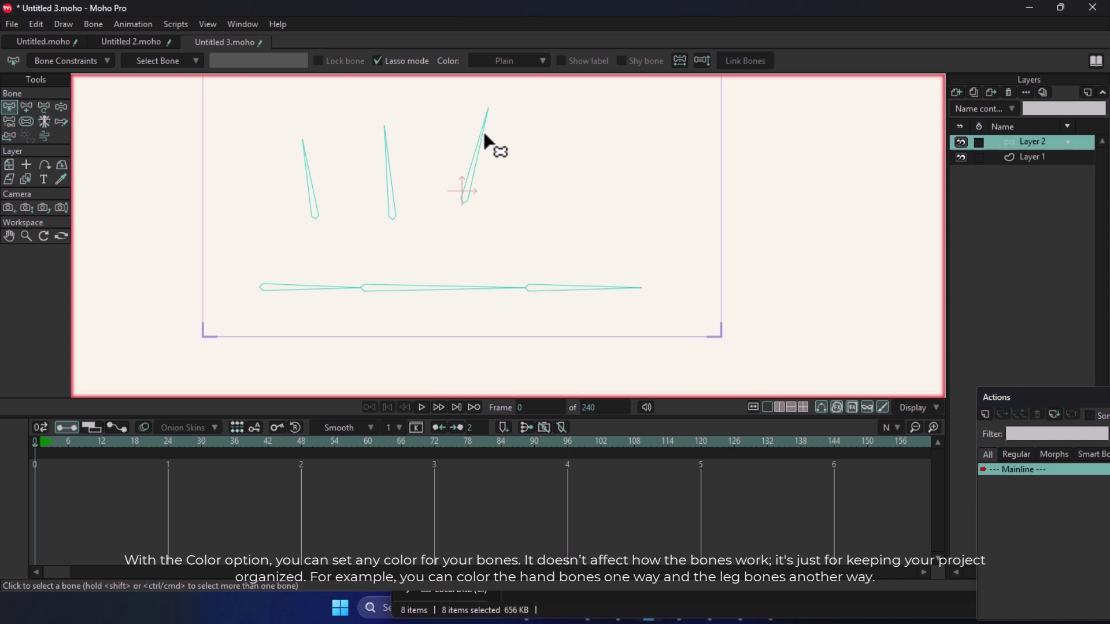
# Step: Select bone B3 and try the Blue, Green, Purple and Tan colours on it
pyautogui.click(484, 136)
pyautogui.click(502, 62)
pyautogui.click(504, 88)
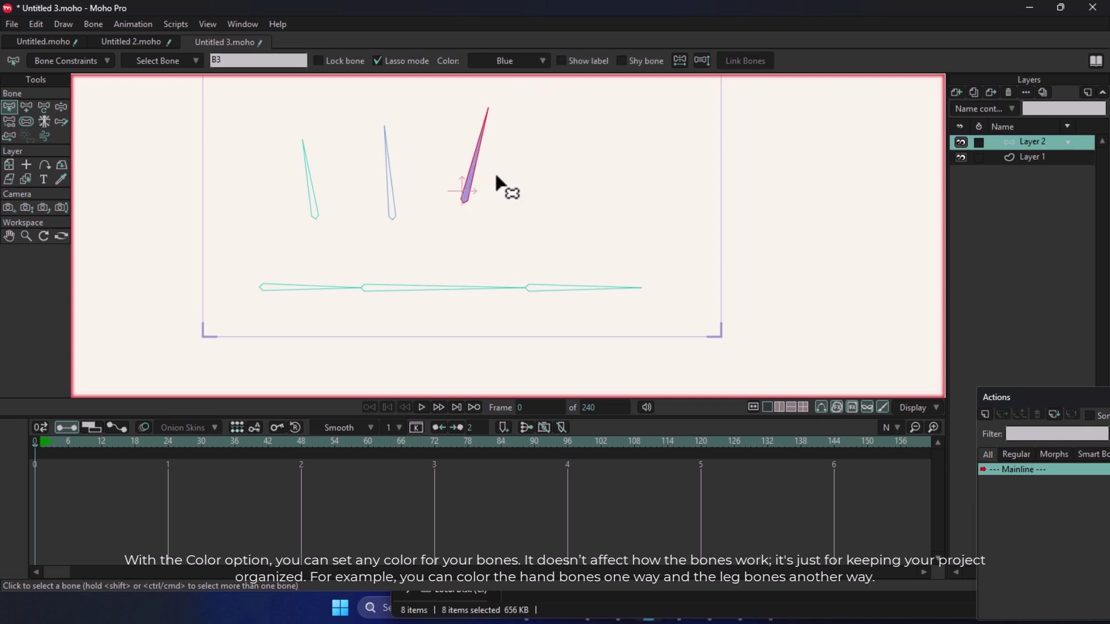
pyautogui.click(514, 64)
pyautogui.click(522, 130)
pyautogui.click(512, 61)
pyautogui.click(533, 165)
pyautogui.click(500, 60)
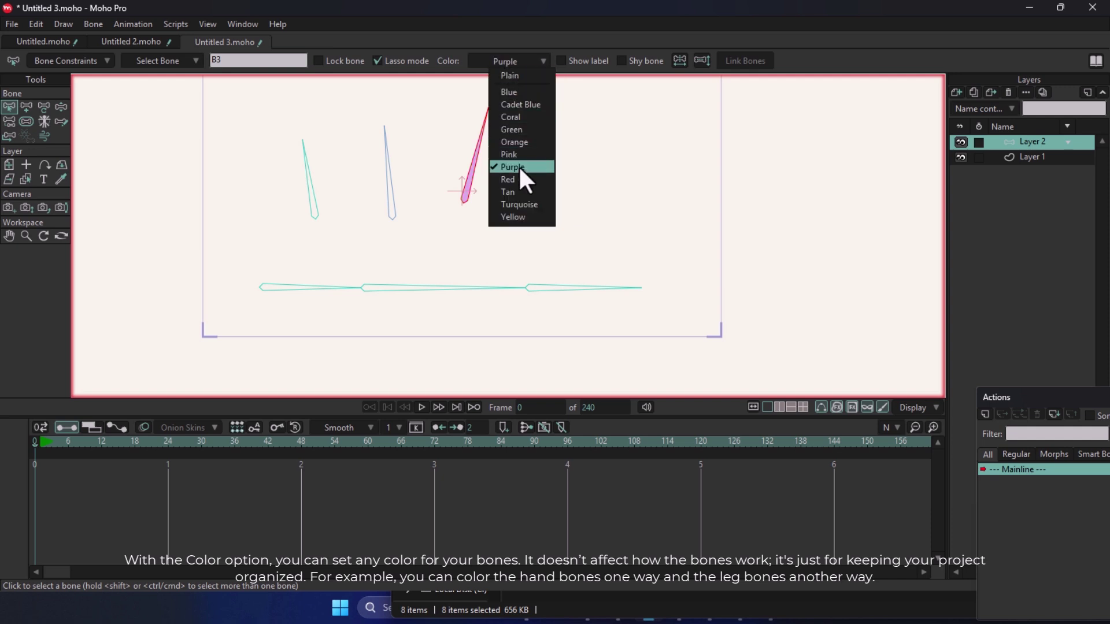
pyautogui.click(523, 194)
# Step: Try Orange, Green and Tan on bone B3, then reset it to Plain
pyautogui.click(509, 61)
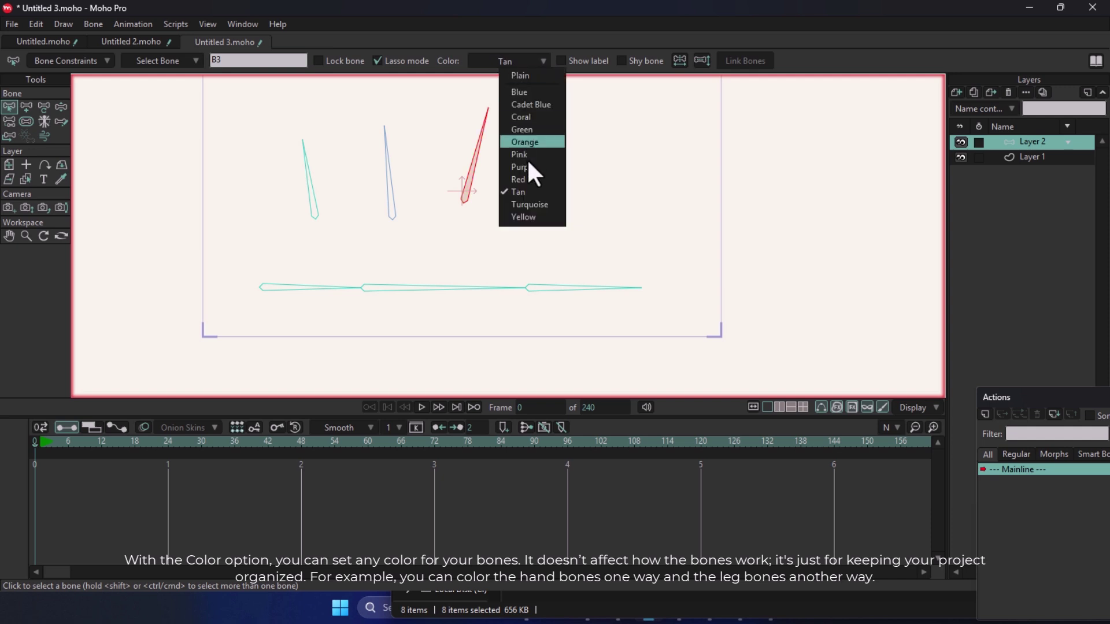
pyautogui.click(524, 143)
pyautogui.click(508, 63)
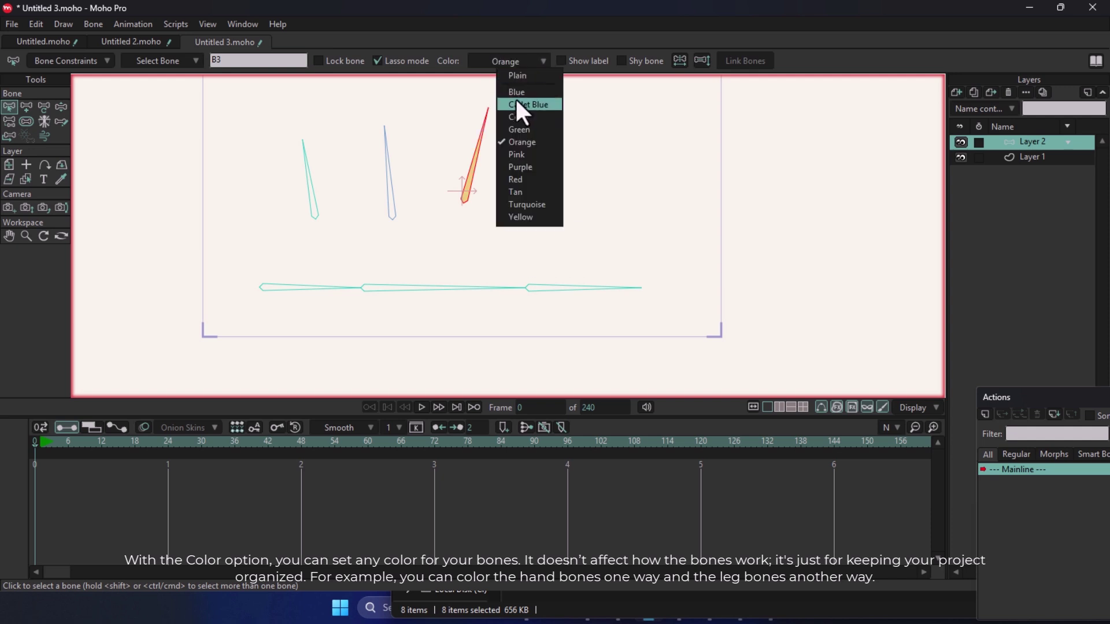
pyautogui.click(517, 128)
pyautogui.click(500, 63)
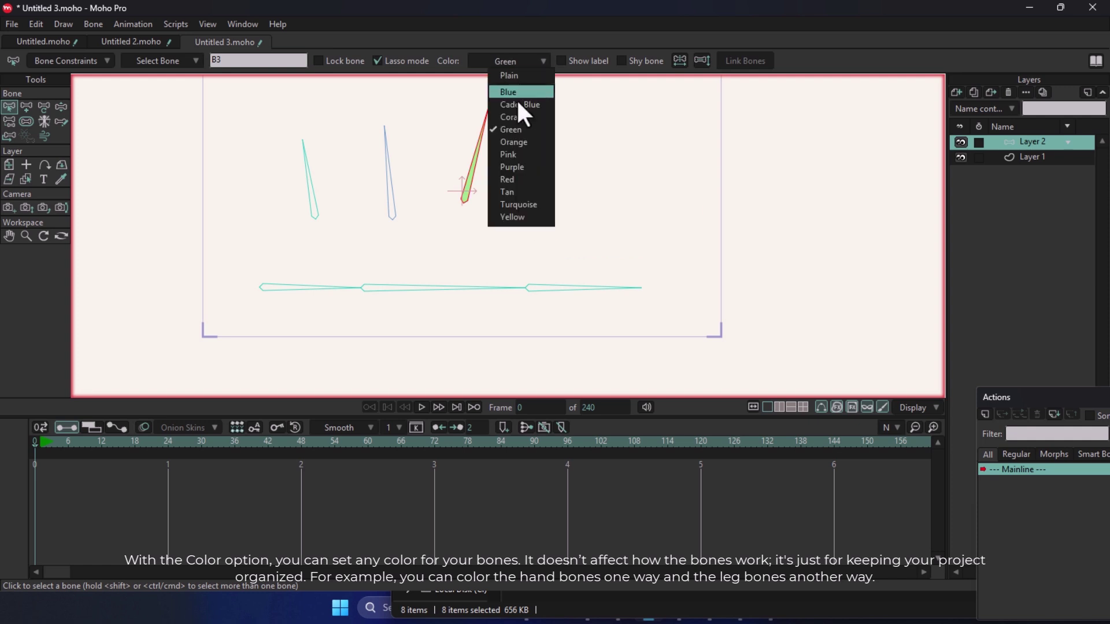
pyautogui.click(528, 190)
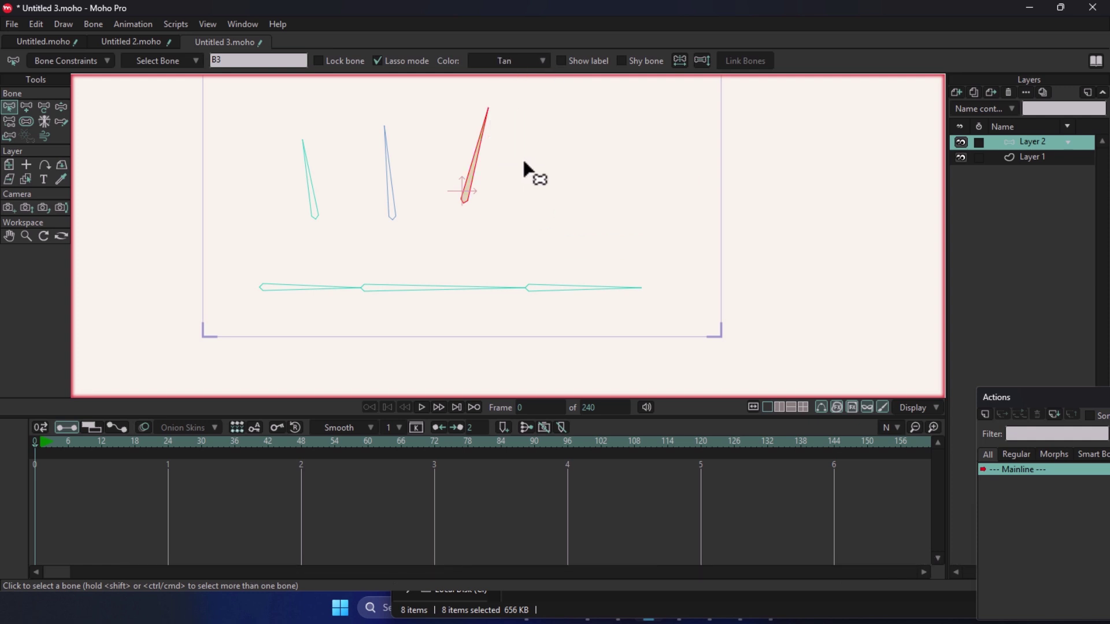
pyautogui.click(518, 61)
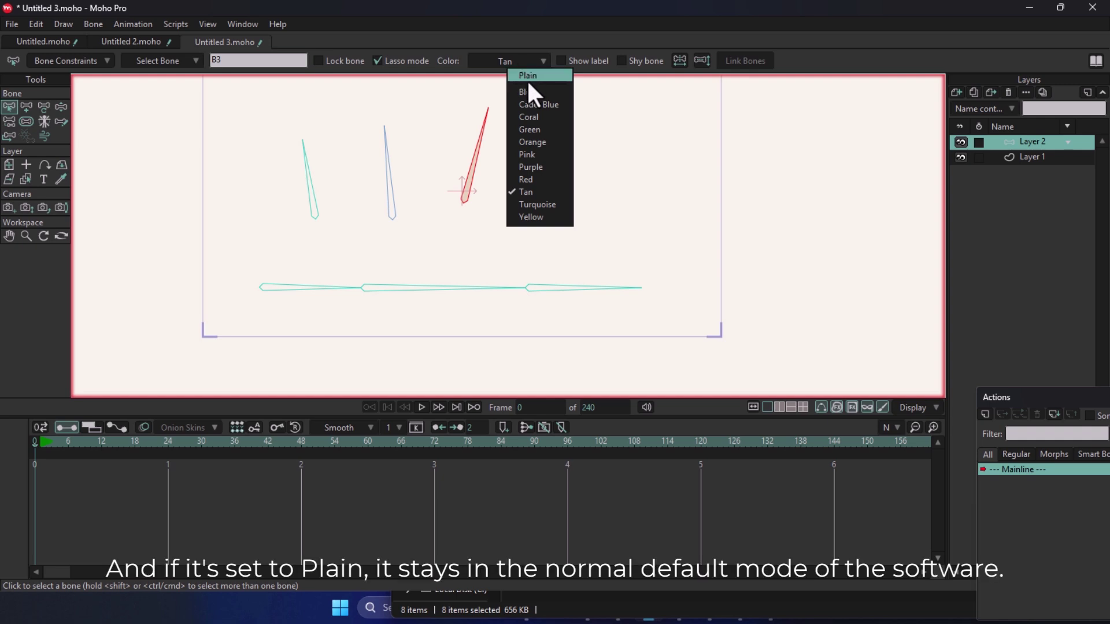
pyautogui.click(527, 82)
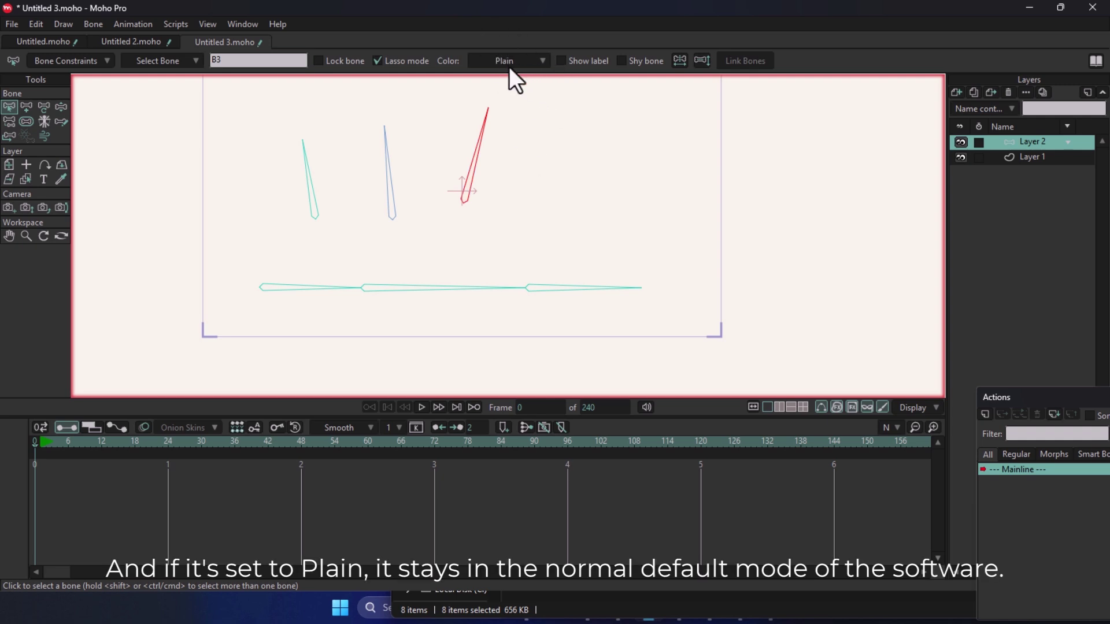
# Step: Turn on Show label for bones asa and B3
pyautogui.click(391, 197)
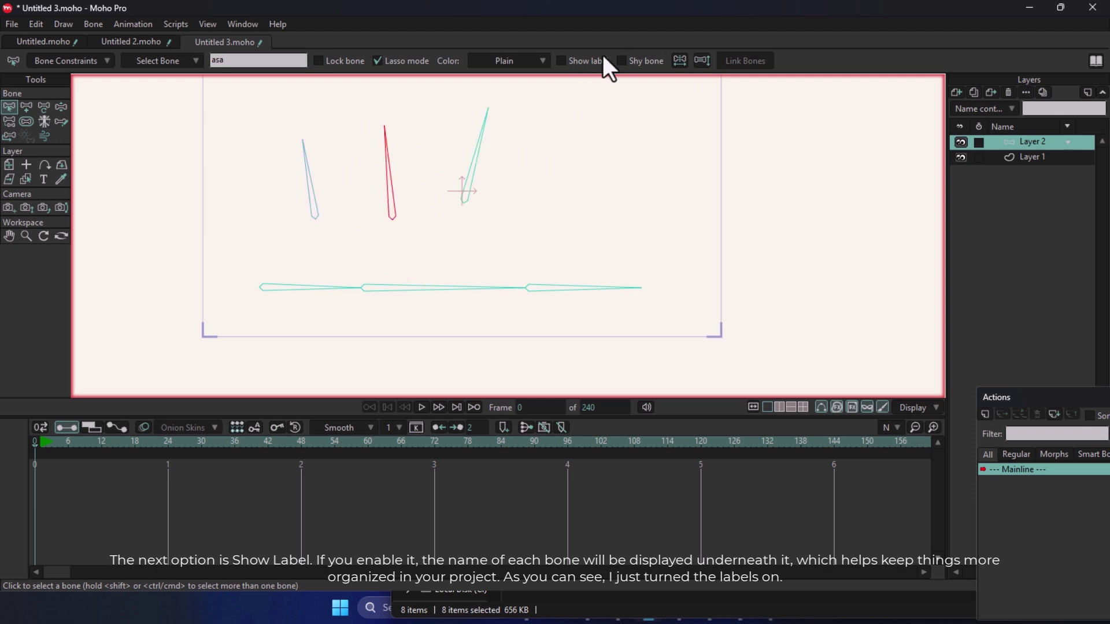
pyautogui.click(569, 61)
pyautogui.click(471, 180)
pyautogui.click(582, 60)
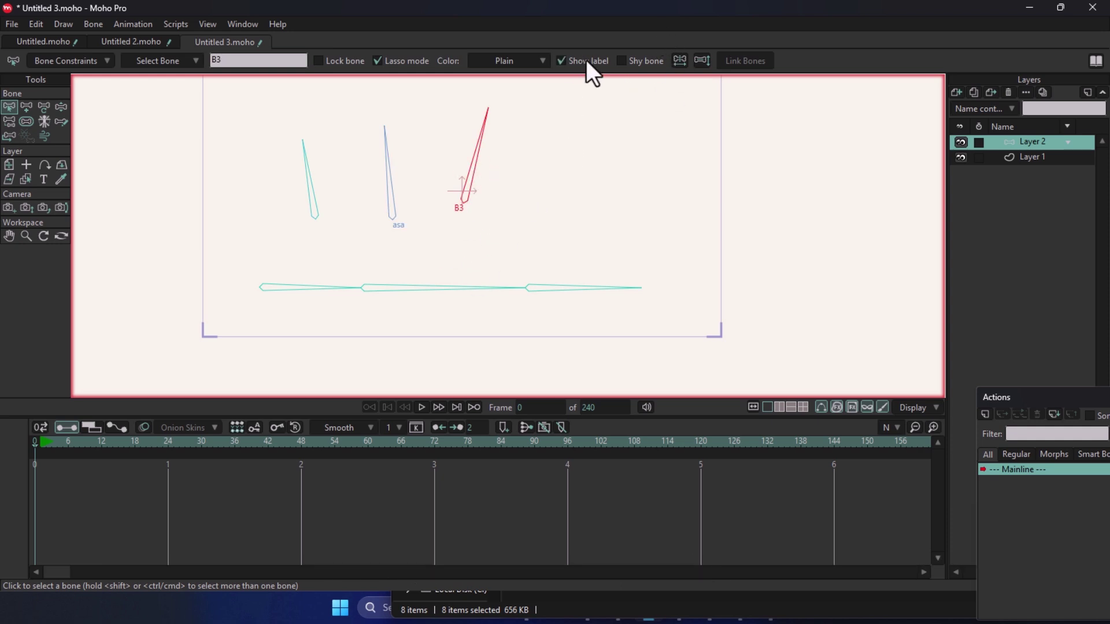
# Step: Toggle Shy bone on B3 to hide it, then turn it off so B3 shows again
pyautogui.click(621, 61)
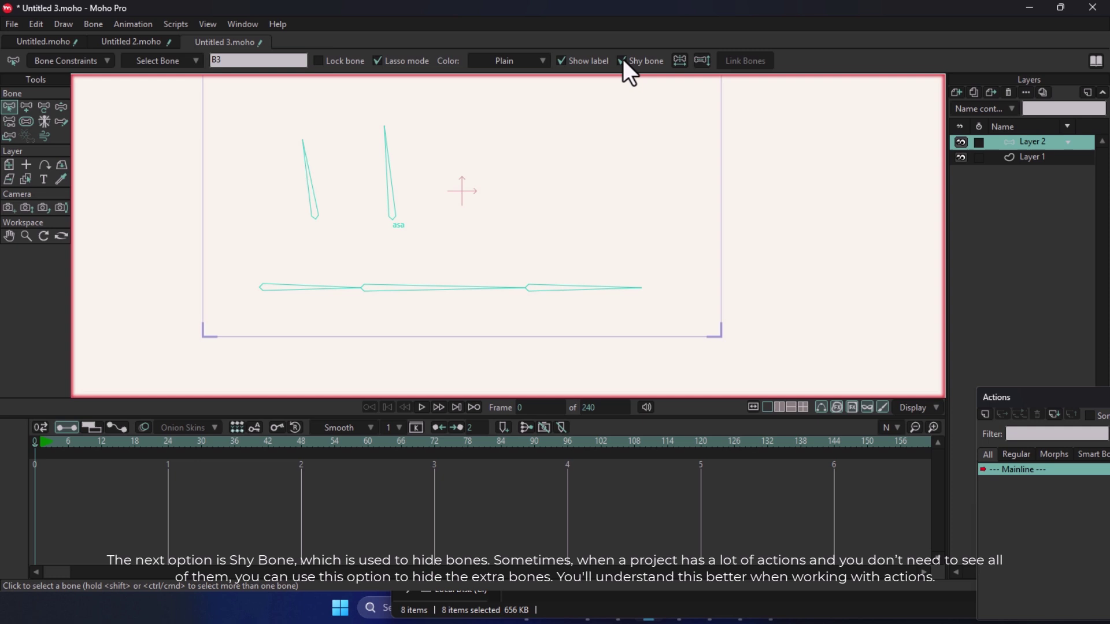
pyautogui.click(656, 61)
pyautogui.click(621, 61)
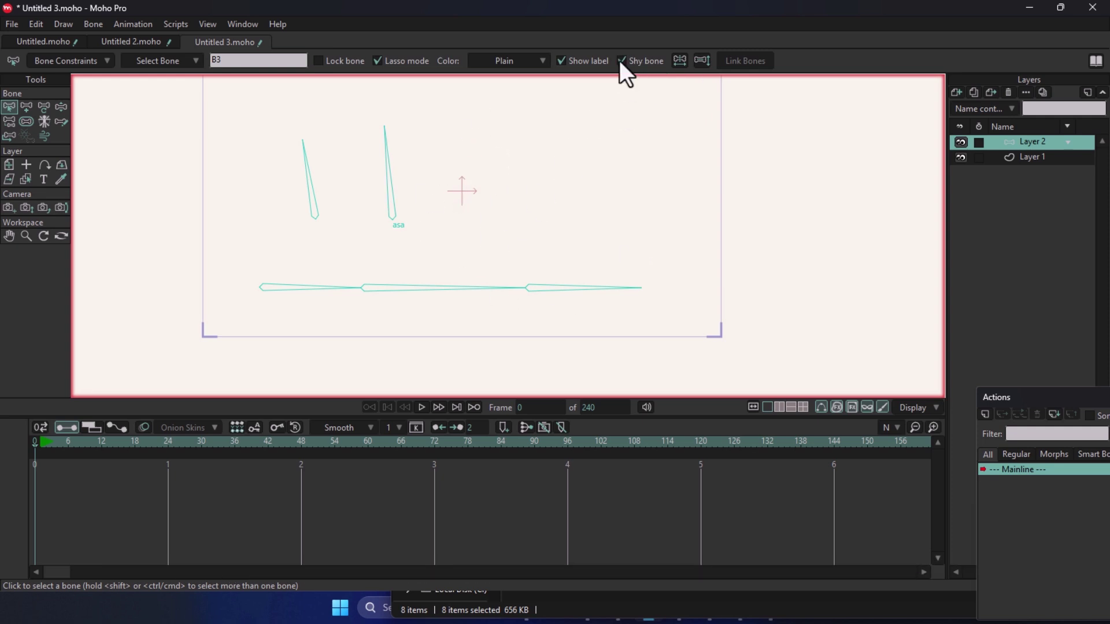
pyautogui.click(620, 60)
pyautogui.scroll(-2, 596, 139)
pyautogui.moveTo(596, 141); pyautogui.dragTo(507, 237)
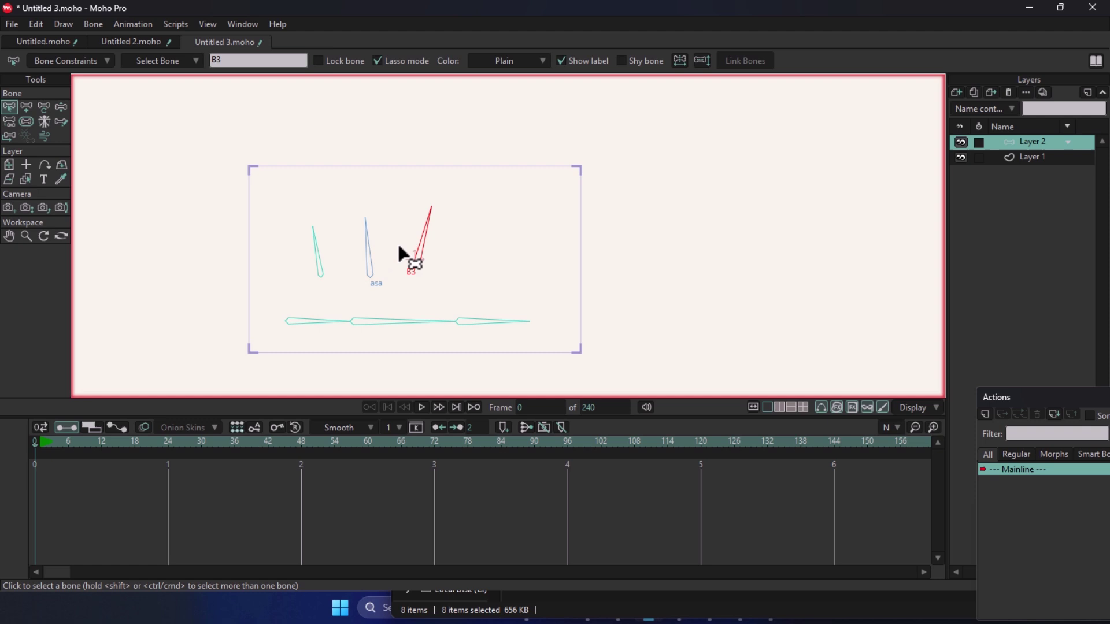
pyautogui.scroll(1, 421, 261)
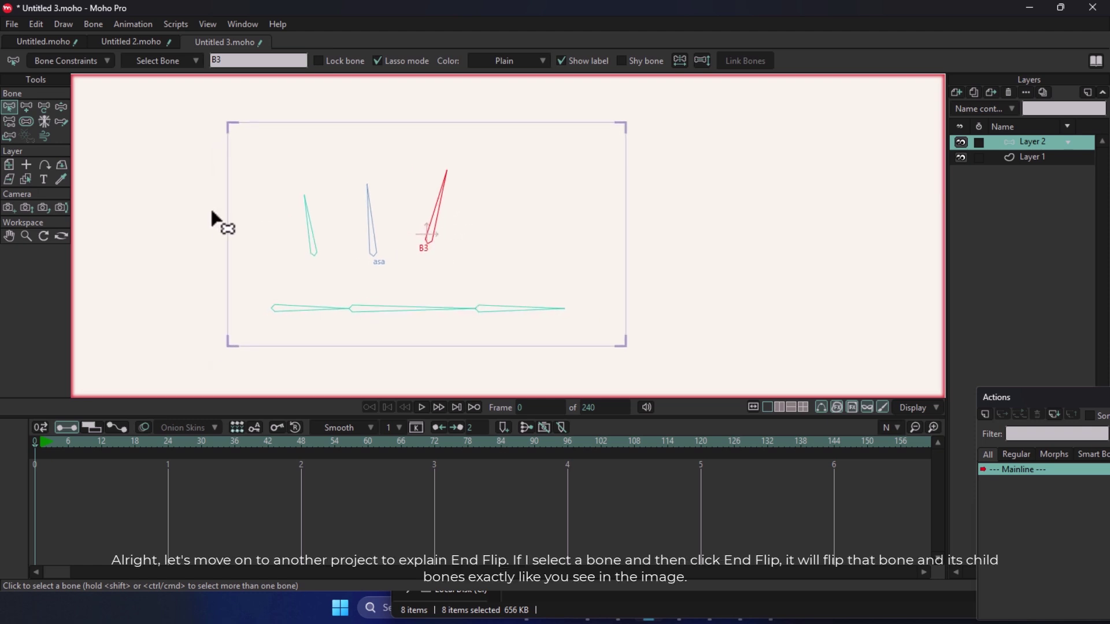
# Step: In the wolf project, select tail bone B20 and toggle End Flip on and off
pyautogui.click(43, 41)
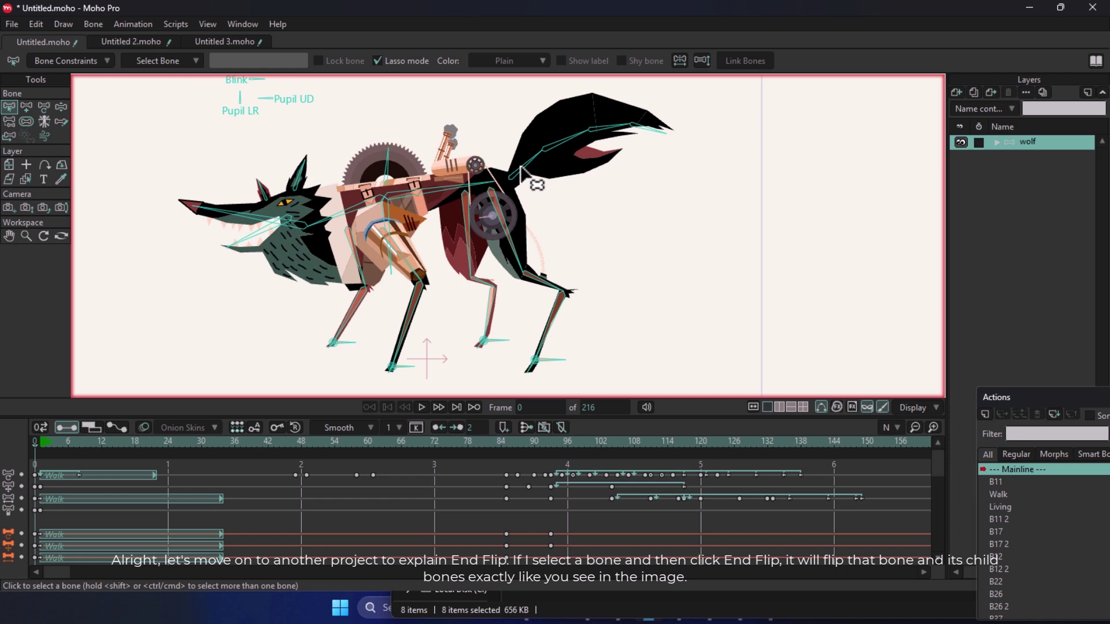
pyautogui.click(522, 170)
pyautogui.click(679, 59)
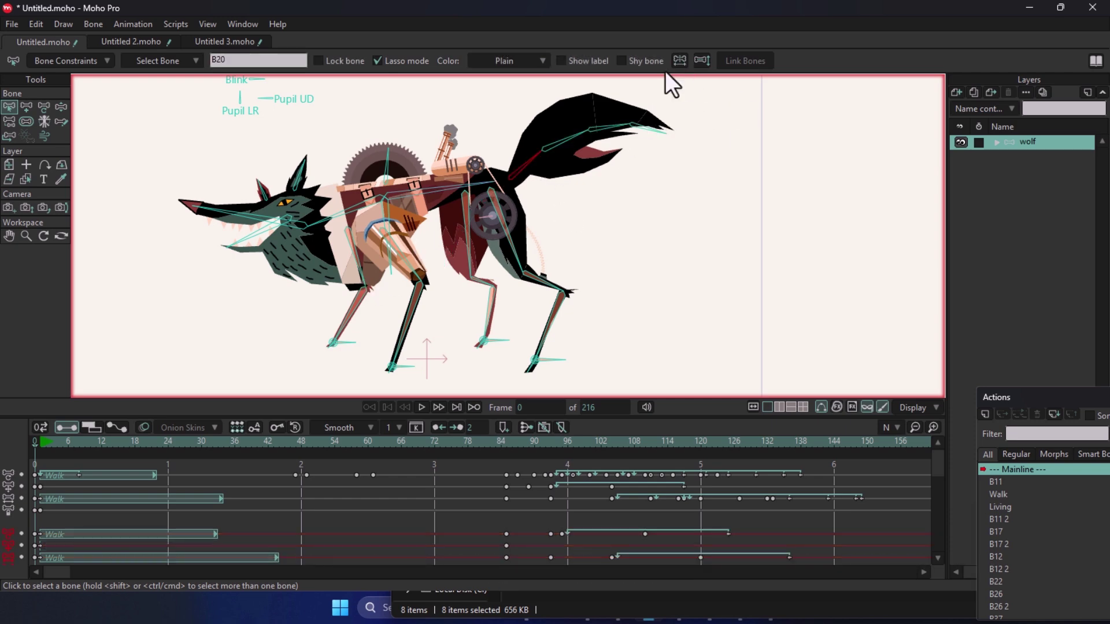
pyautogui.click(681, 58)
pyautogui.click(681, 58)
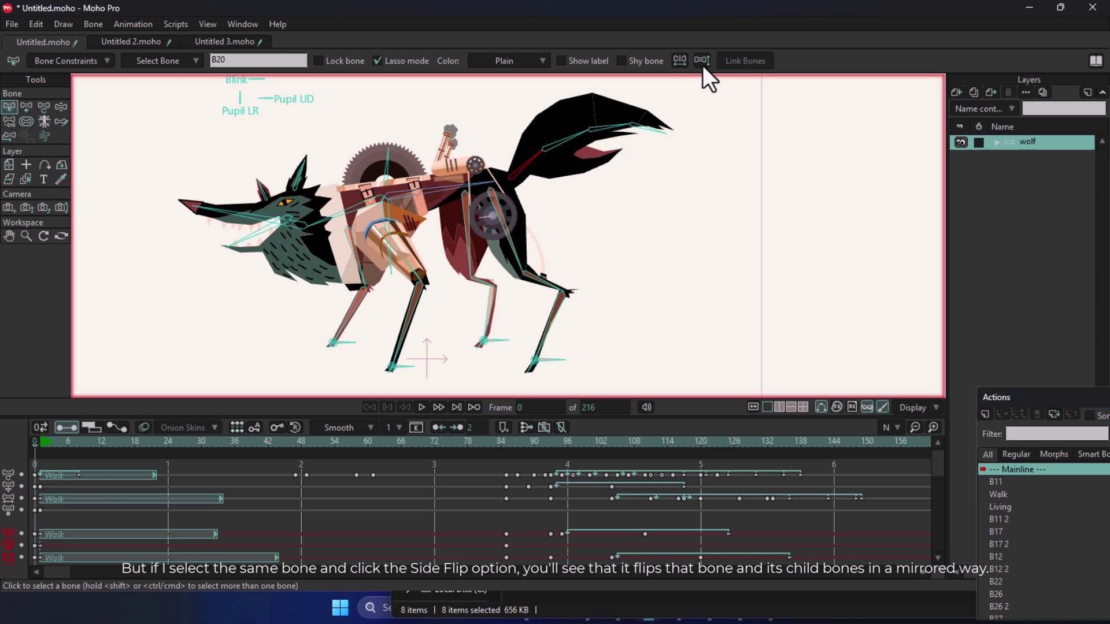
# Step: Toggle Side Flip and End Flip on the tail bones, ending in the unflipped pose
pyautogui.click(702, 64)
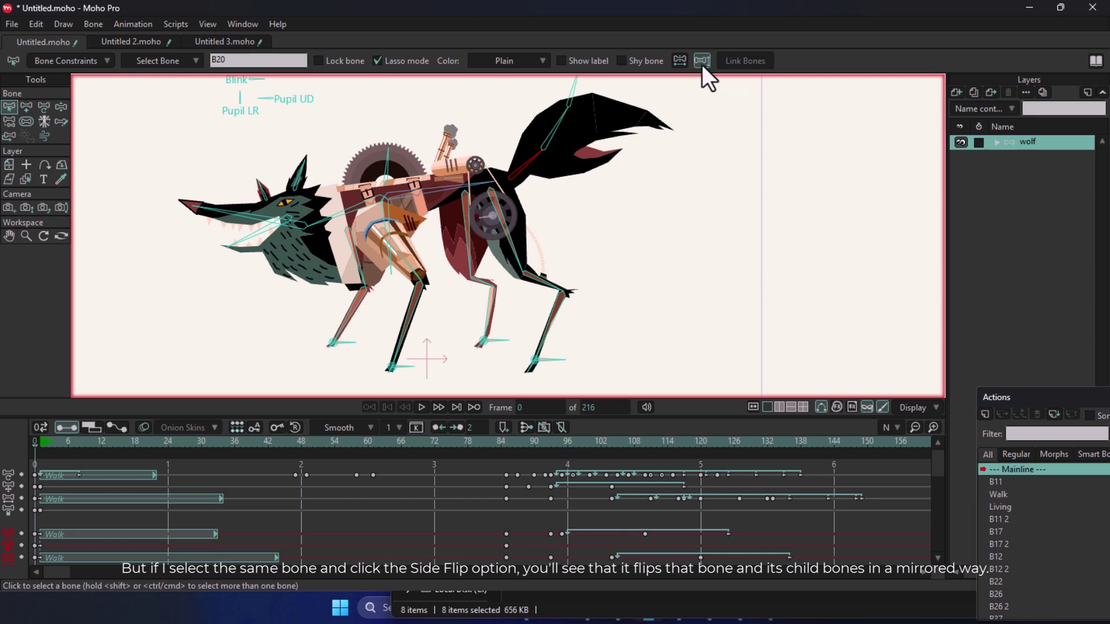
pyautogui.click(702, 64)
pyautogui.scroll(-2, 626, 132)
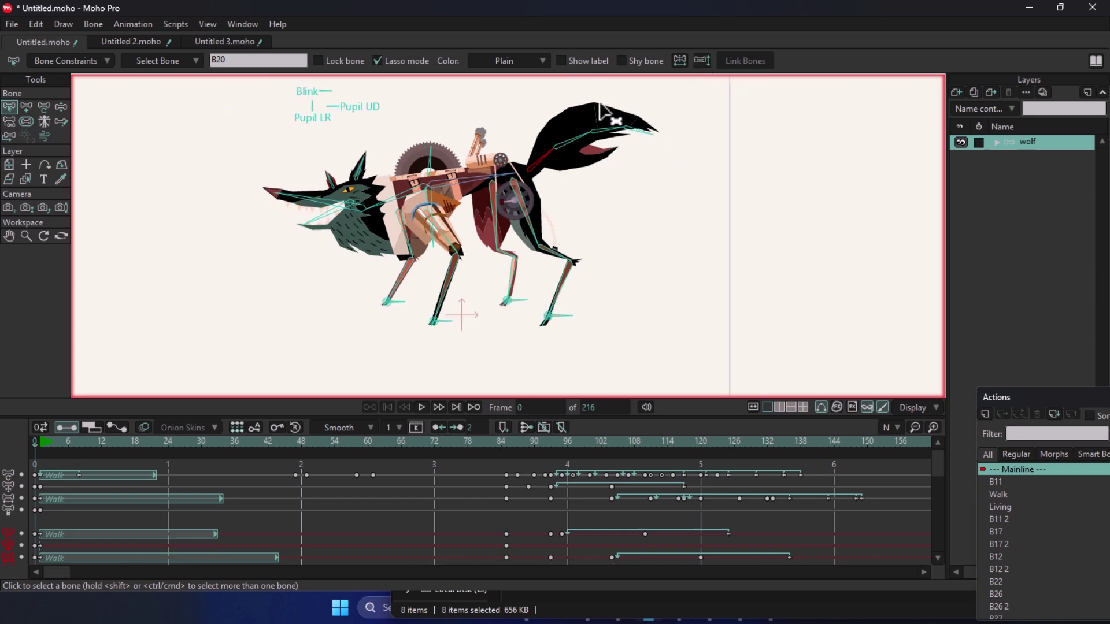
pyautogui.scroll(2, 612, 144)
pyautogui.click(702, 62)
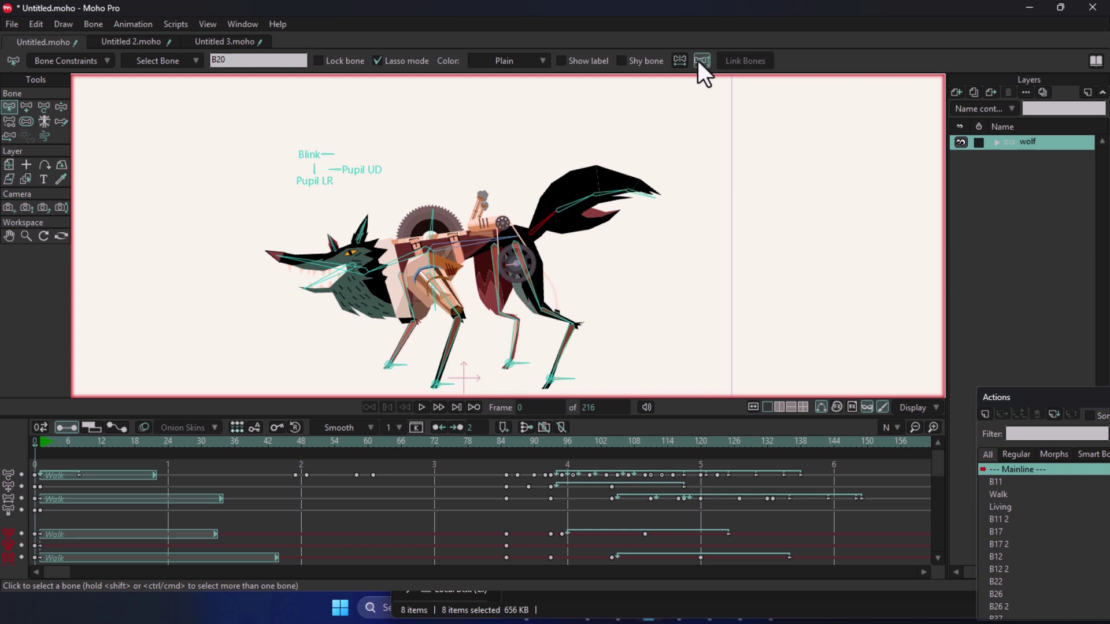
pyautogui.click(701, 61)
pyautogui.click(702, 61)
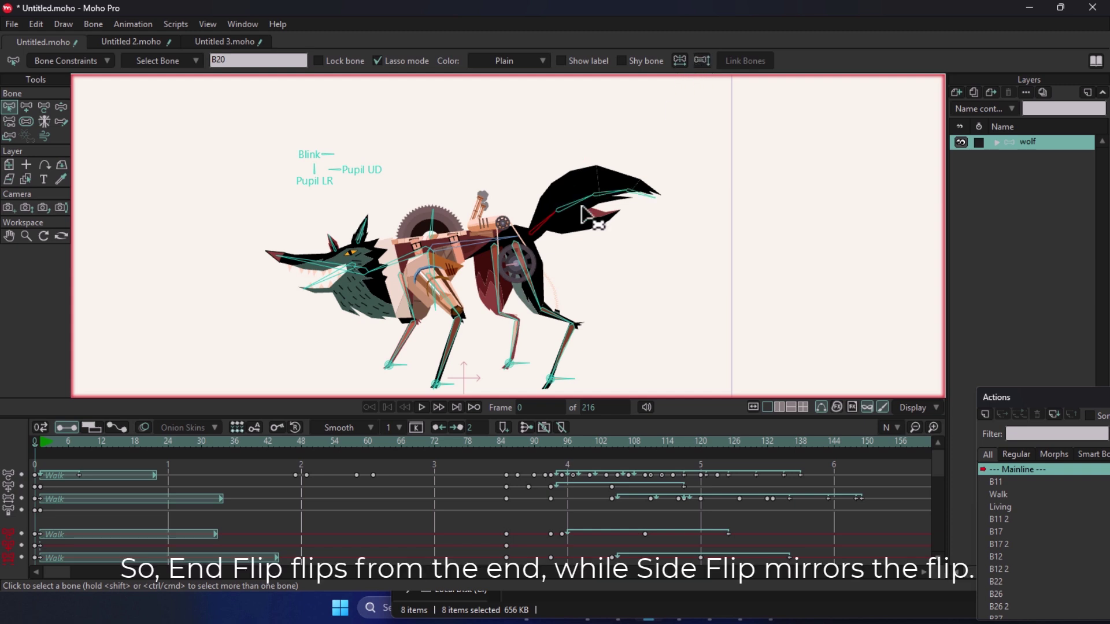
pyautogui.click(681, 61)
pyautogui.click(702, 62)
pyautogui.click(702, 61)
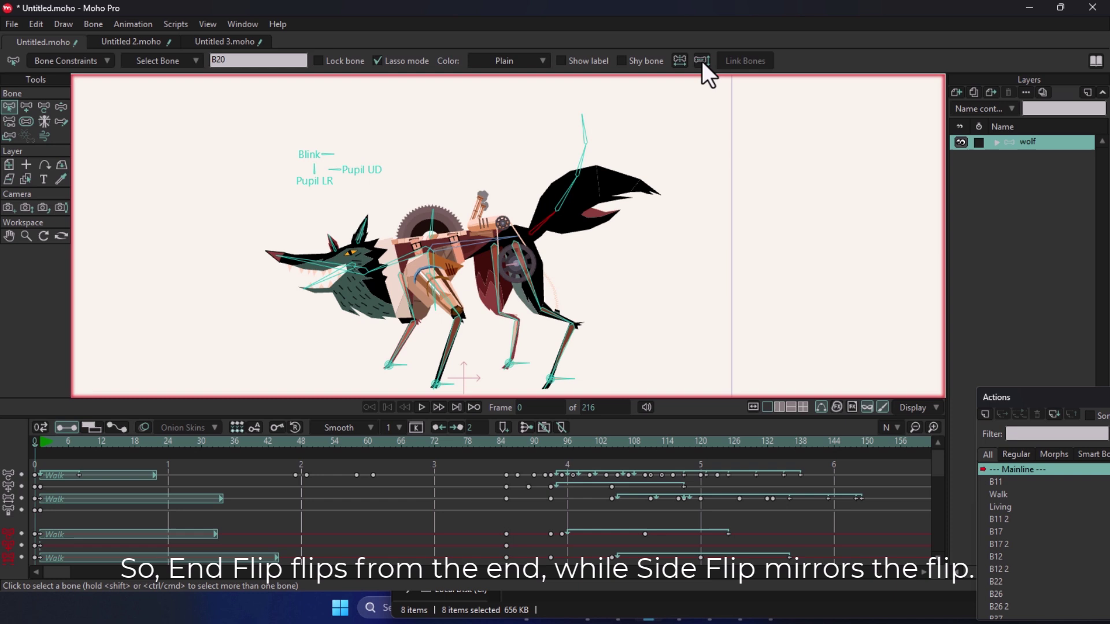
pyautogui.click(702, 61)
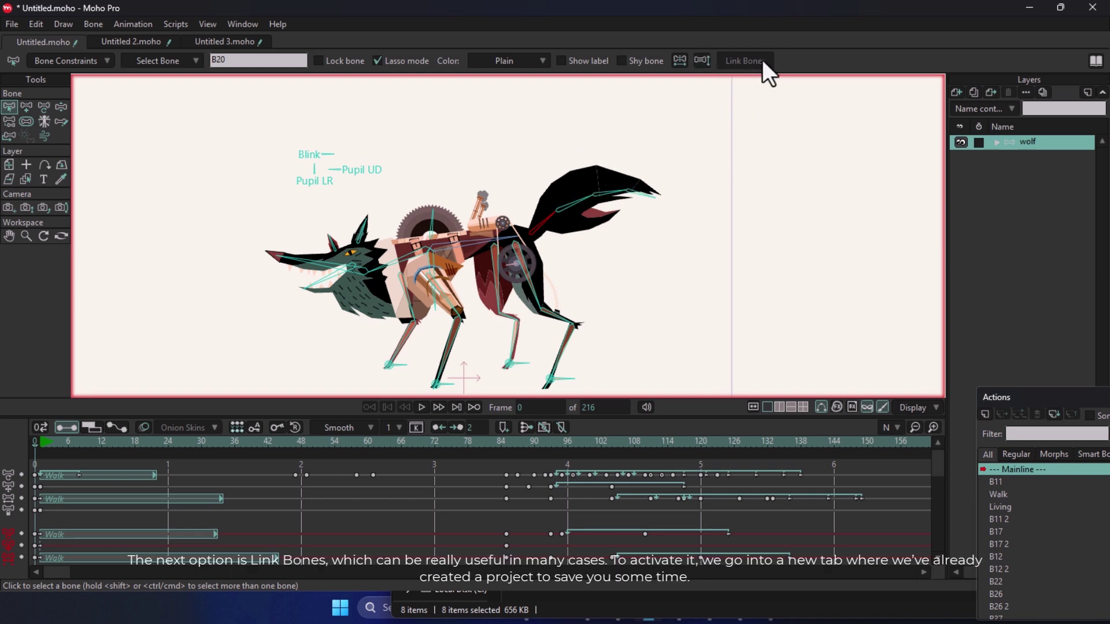
# Step: In Untitled 2.moho, bend the forearm bone with Manipulate Bones, then return to frame 0
pyautogui.click(225, 42)
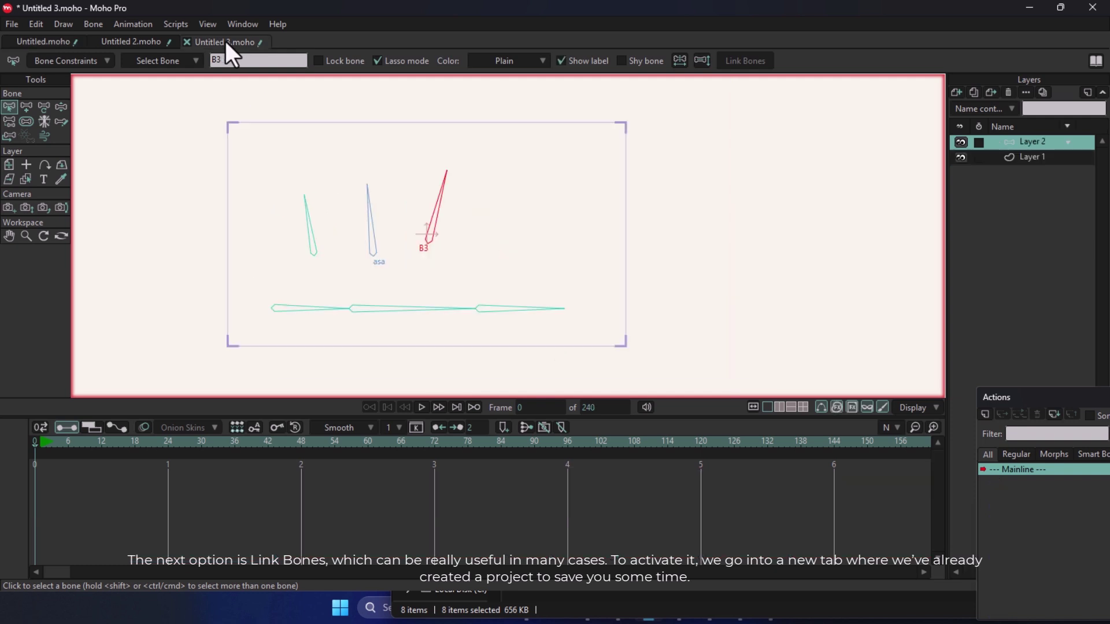
pyautogui.click(159, 44)
pyautogui.scroll(5, 782, 192)
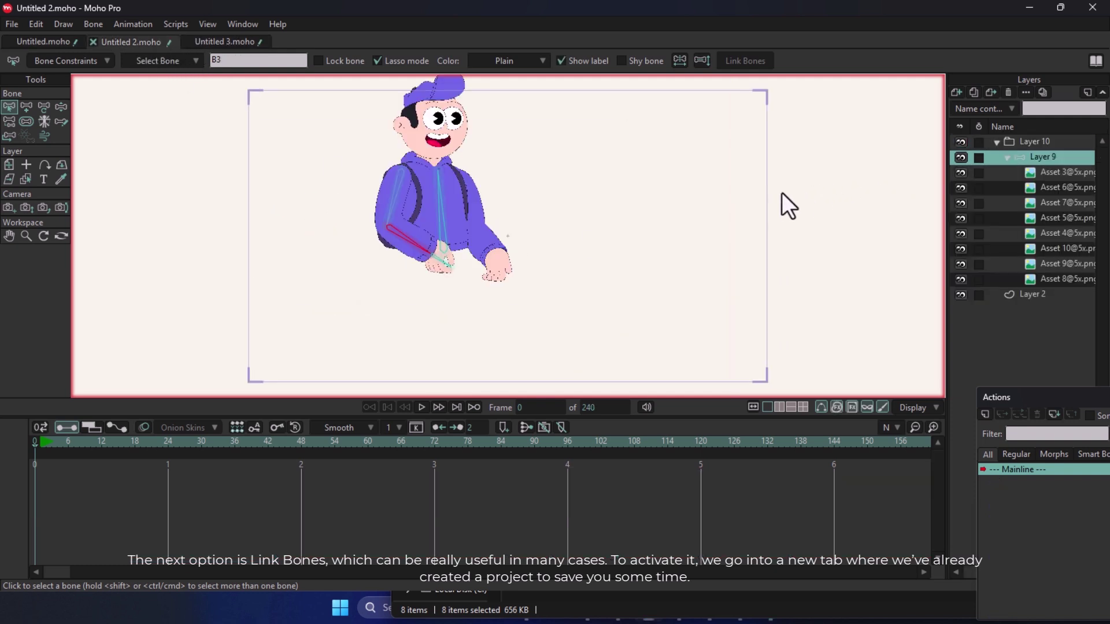
pyautogui.press('z')
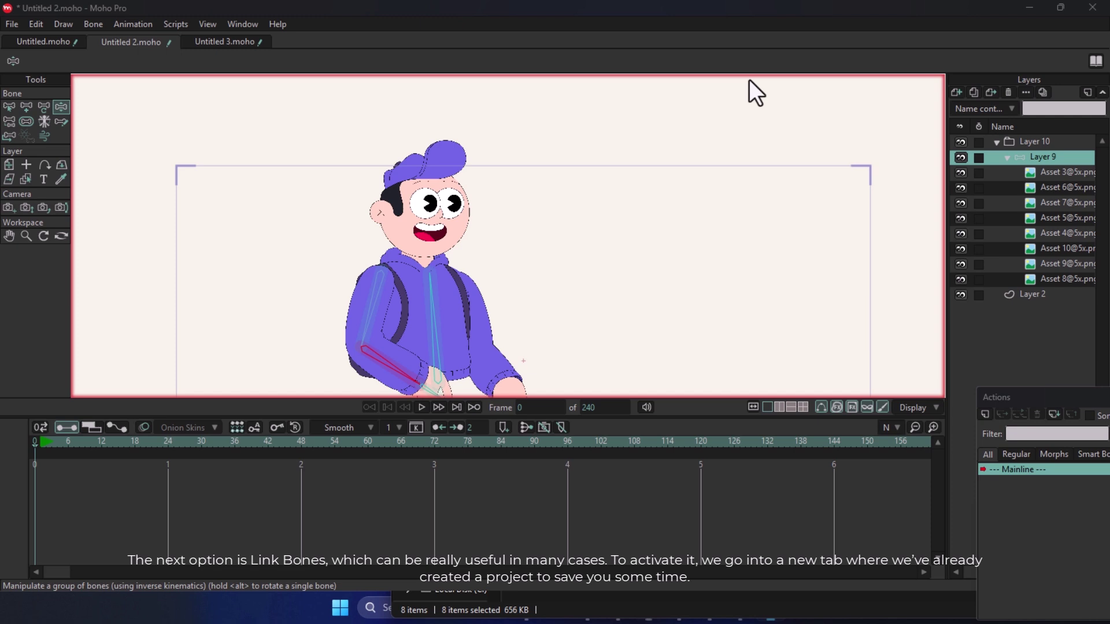
pyautogui.scroll(-2, 446, 231)
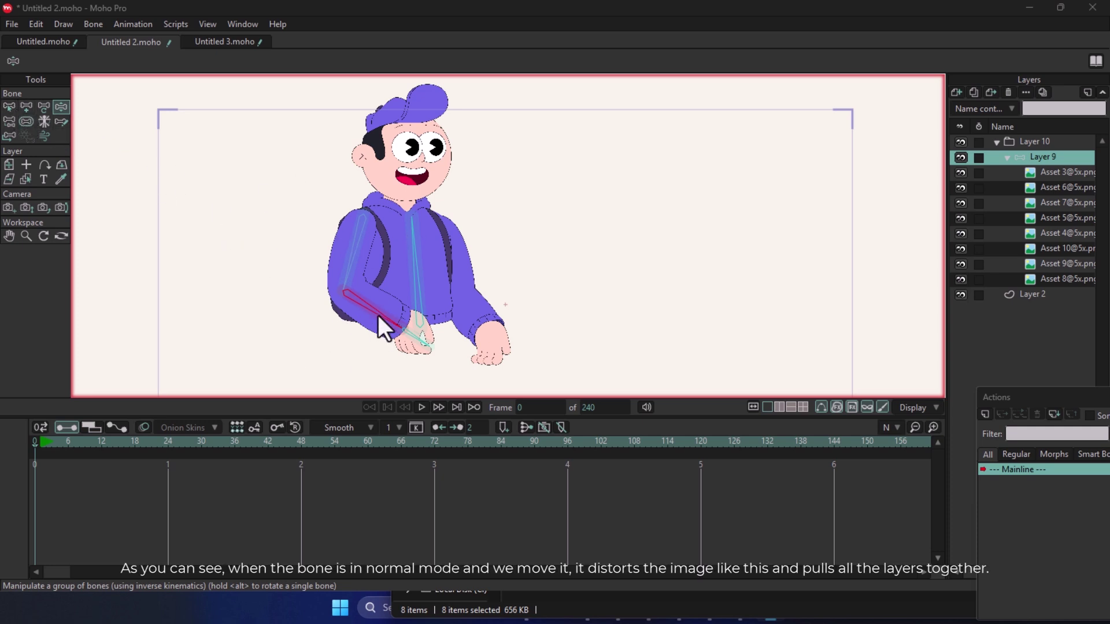
pyautogui.moveTo(379, 317); pyautogui.dragTo(354, 327)
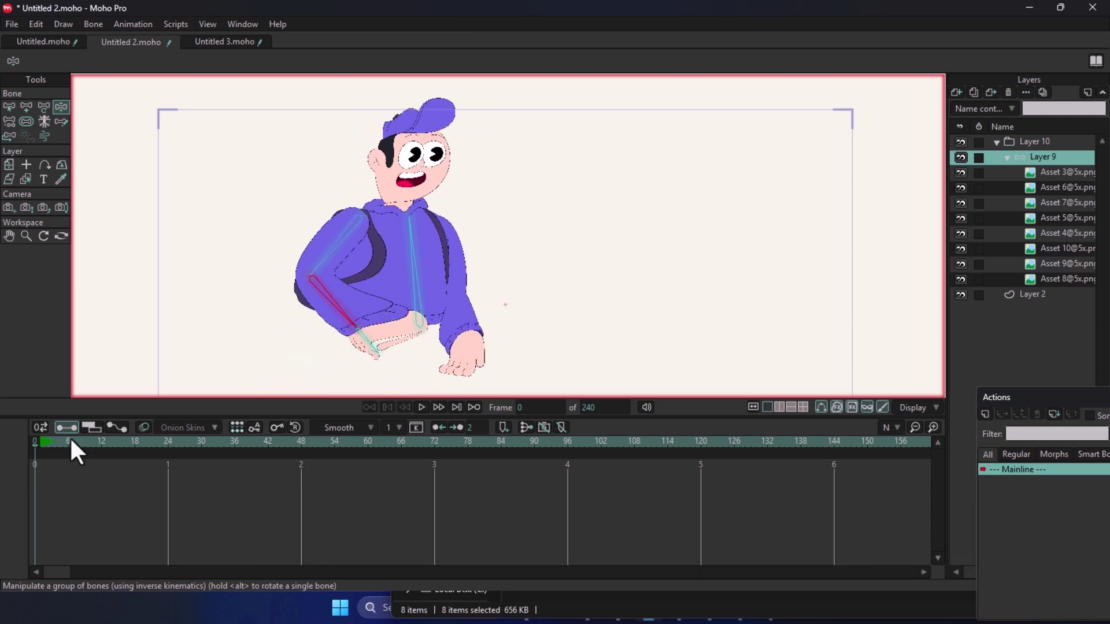
pyautogui.click(33, 444)
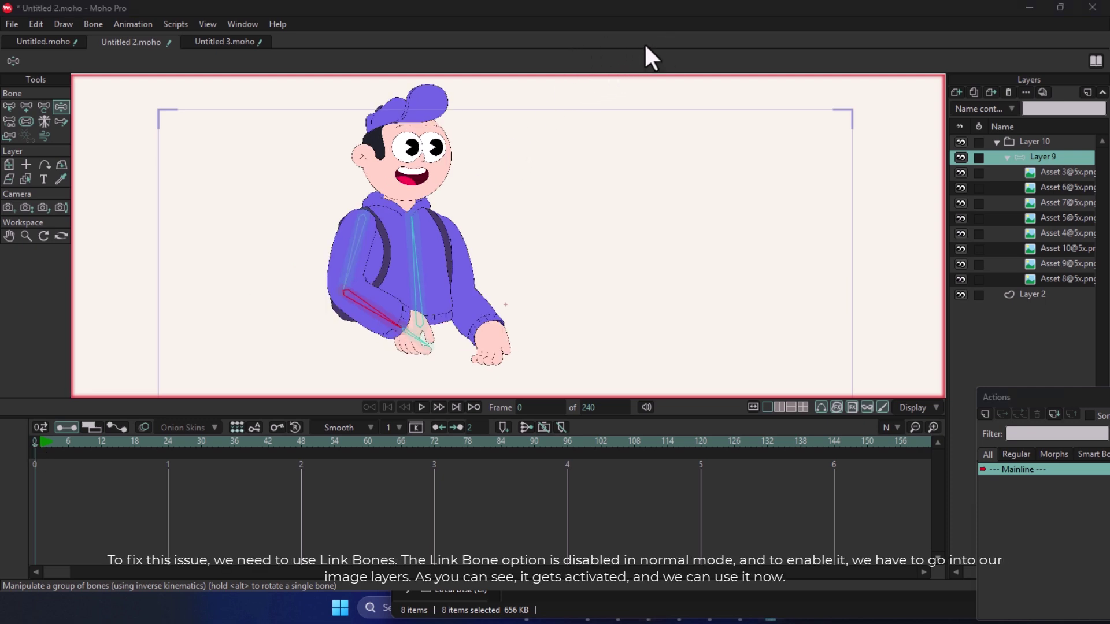
# Step: Link the Asset 5 upper-arm image layer to bone B2
pyautogui.click(9, 107)
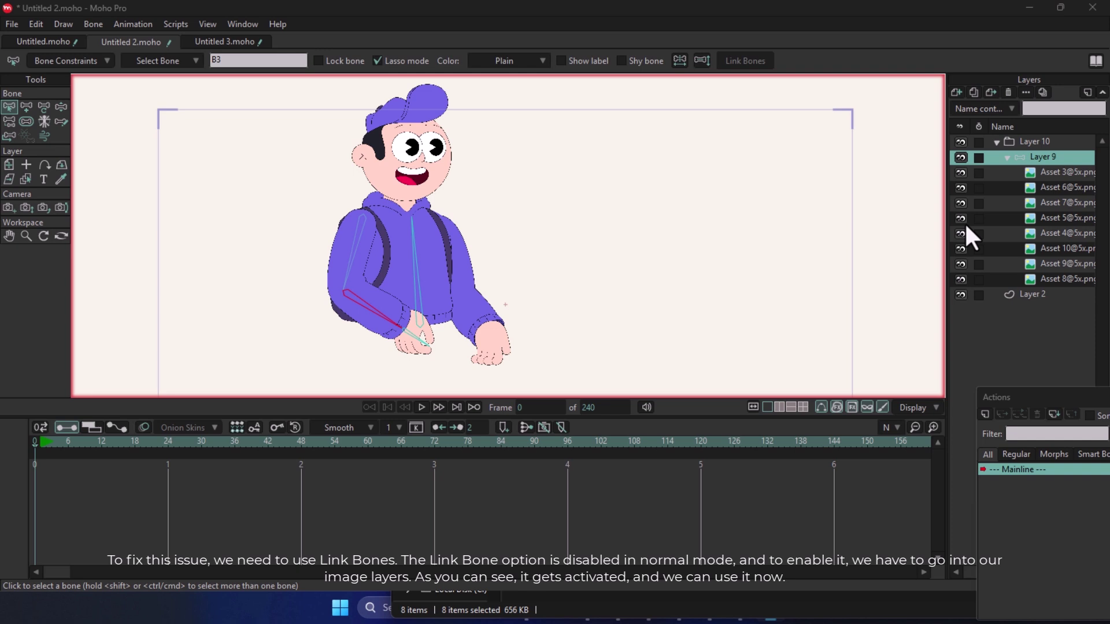
pyautogui.click(1067, 173)
pyautogui.click(1071, 202)
pyautogui.click(1071, 248)
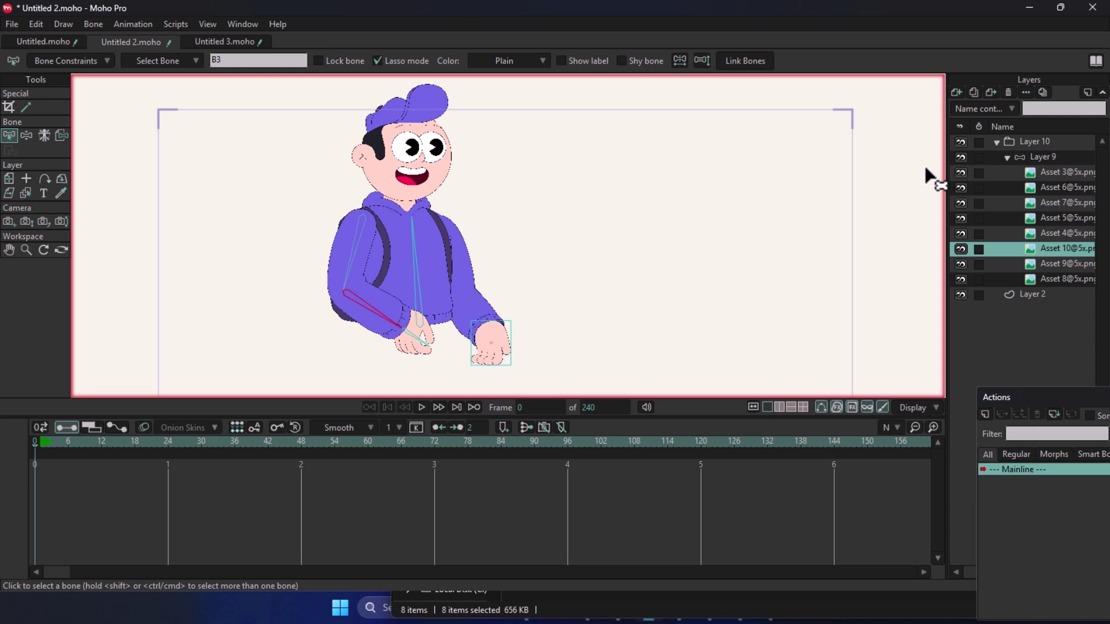
pyautogui.click(1045, 228)
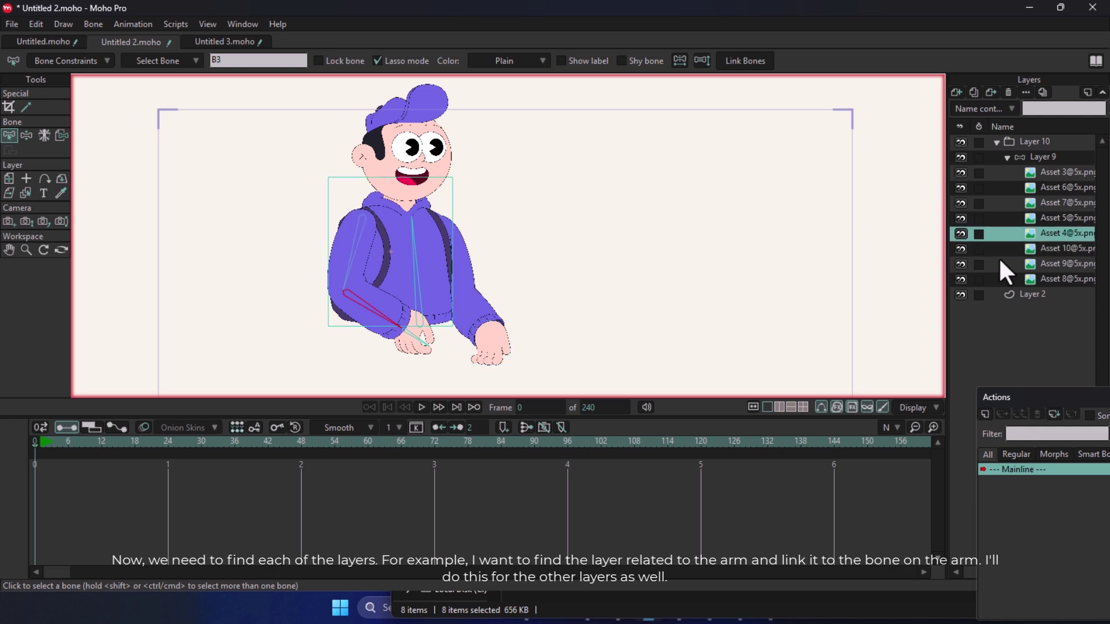
pyautogui.click(1053, 220)
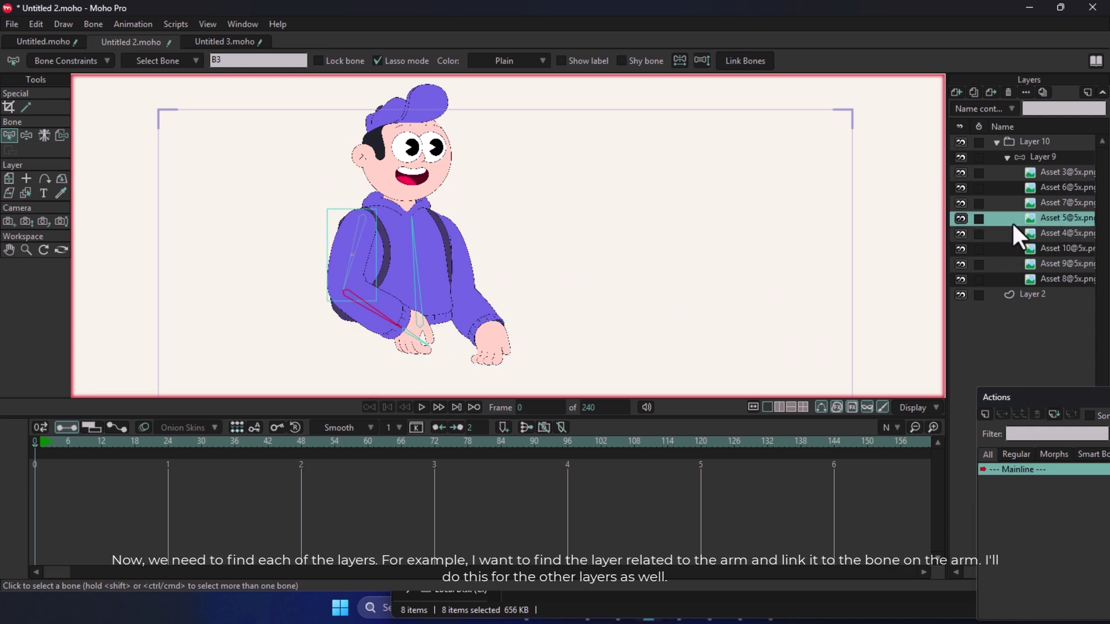
pyautogui.click(355, 234)
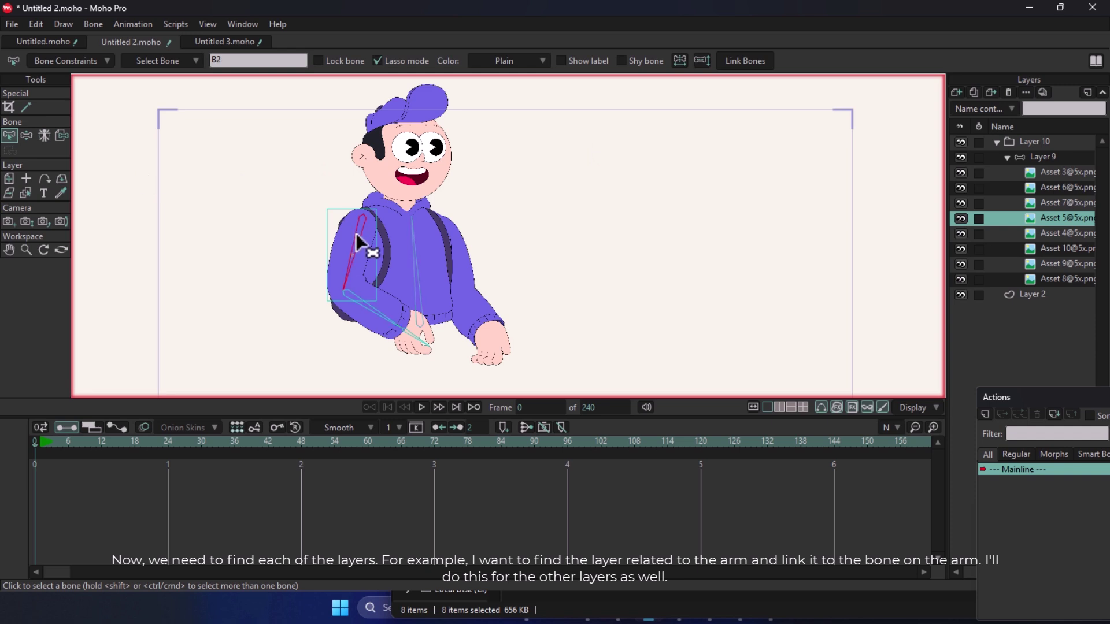
pyautogui.click(751, 64)
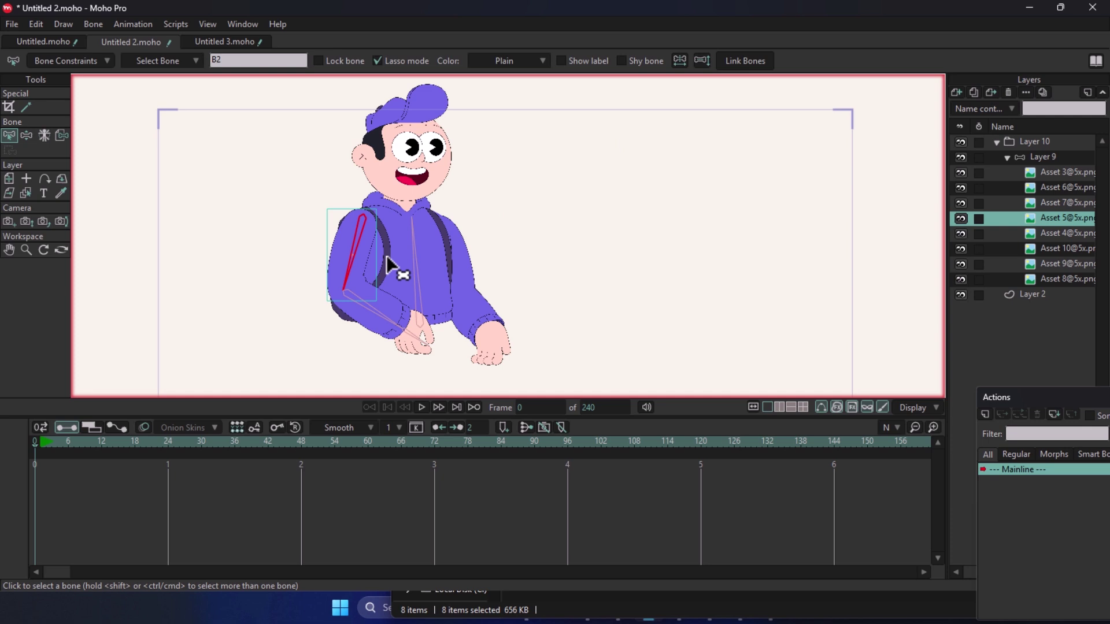
# Step: Link the body image to B1, the hand image to B4, and the forearm image to B3
pyautogui.click(1052, 233)
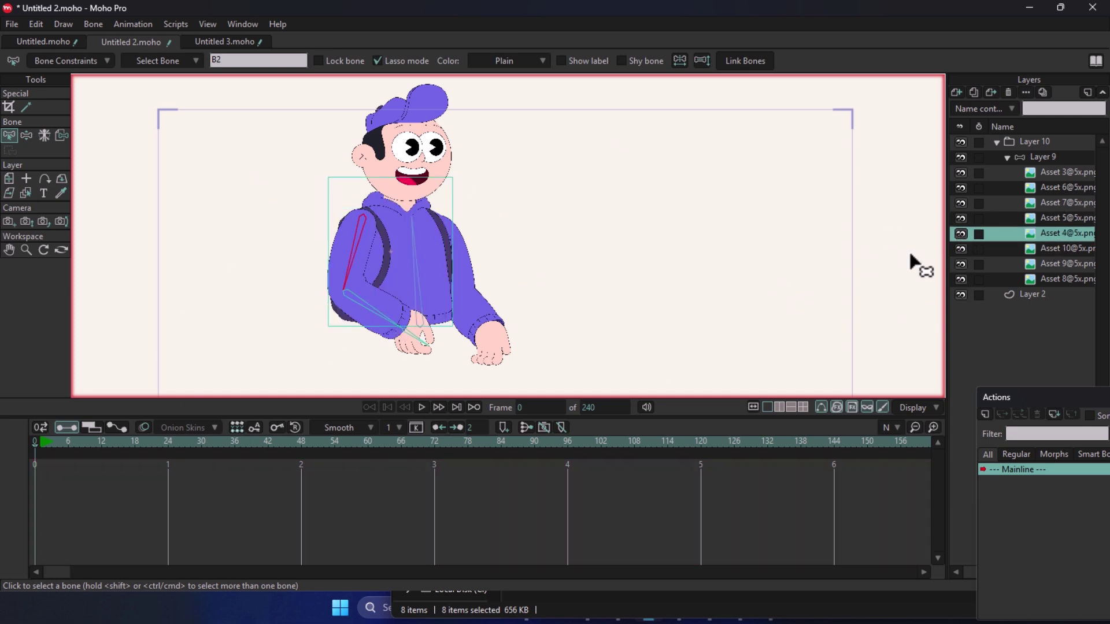
pyautogui.click(681, 97)
pyautogui.click(1081, 248)
pyautogui.click(1071, 264)
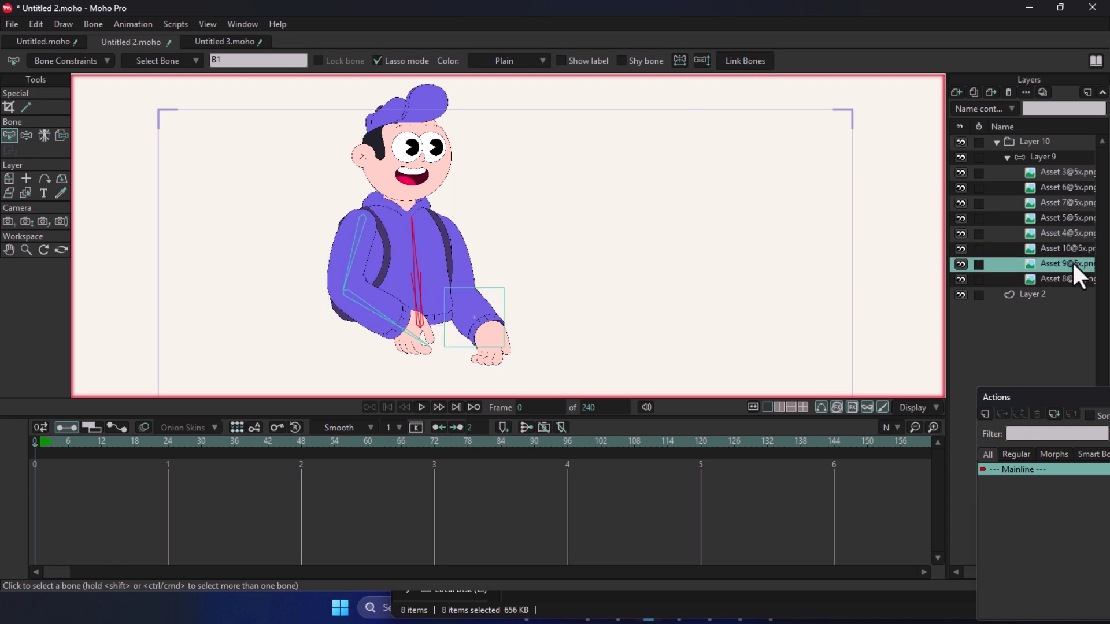
pyautogui.click(1069, 279)
pyautogui.click(1062, 219)
pyautogui.click(416, 331)
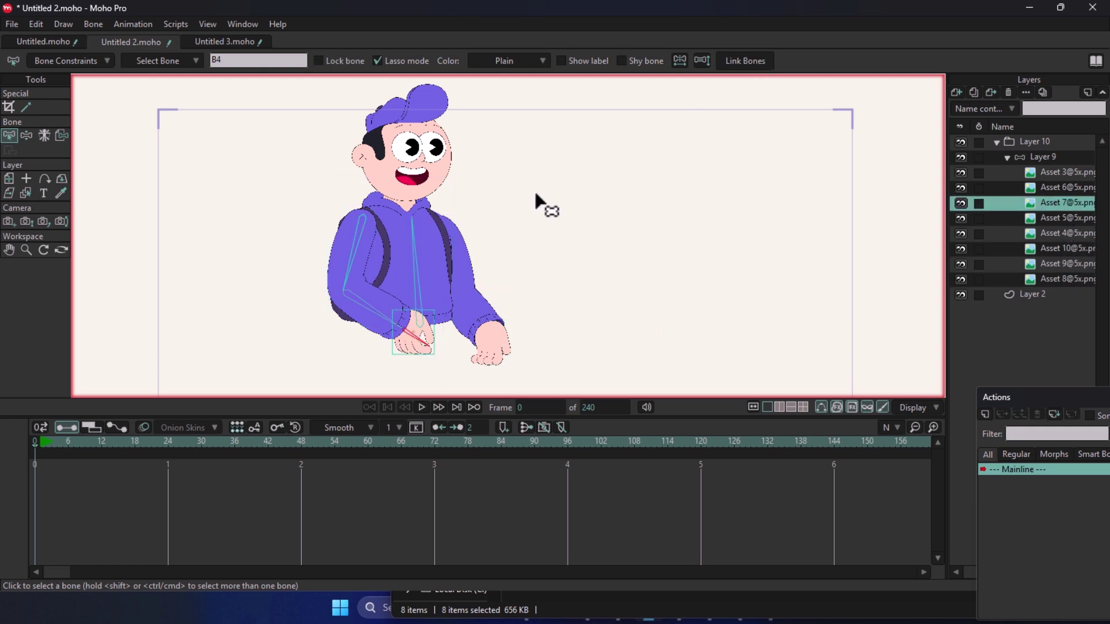
pyautogui.click(1048, 191)
pyautogui.click(382, 318)
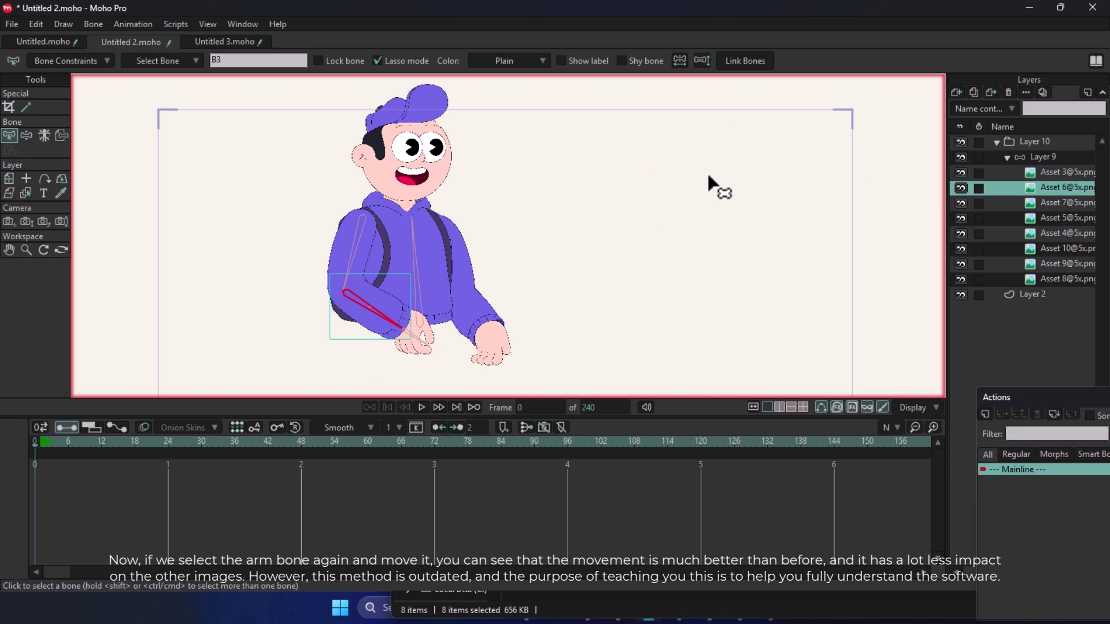
pyautogui.click(1061, 157)
pyautogui.click(65, 109)
pyautogui.moveTo(328, 291)
pyautogui.mouseDown()
pyautogui.moveTo(334, 318)
pyautogui.moveTo(286, 341)
pyautogui.moveTo(354, 254)
pyautogui.moveTo(346, 237)
pyautogui.moveTo(329, 338)
pyautogui.moveTo(333, 273)
pyautogui.mouseUp()
pyautogui.moveTo(369, 318); pyautogui.dragTo(425, 344)
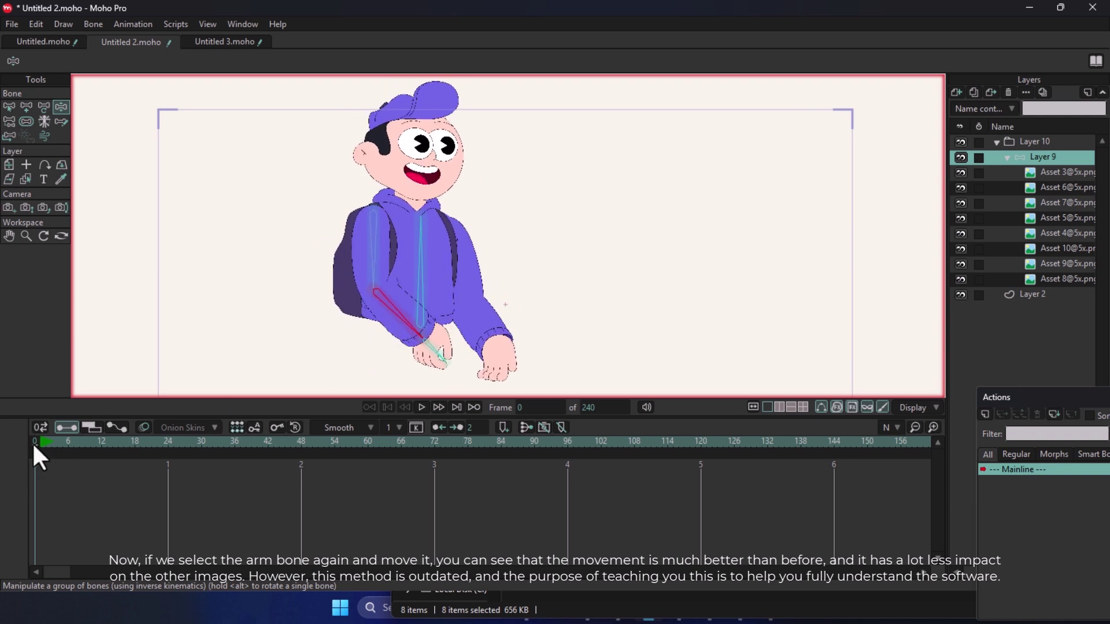
pyautogui.click(34, 443)
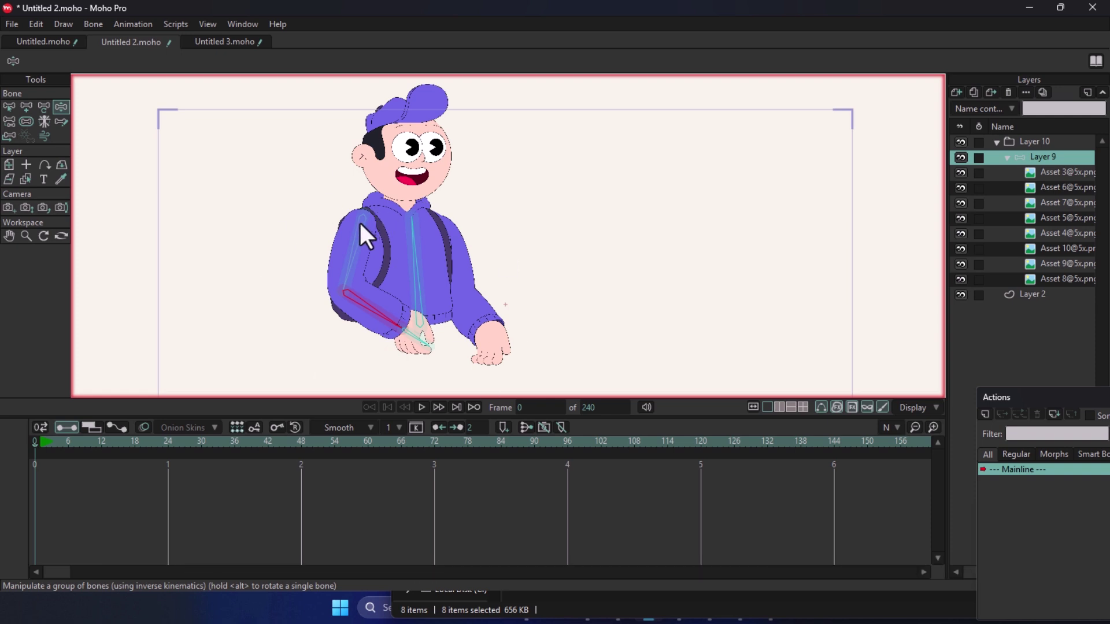